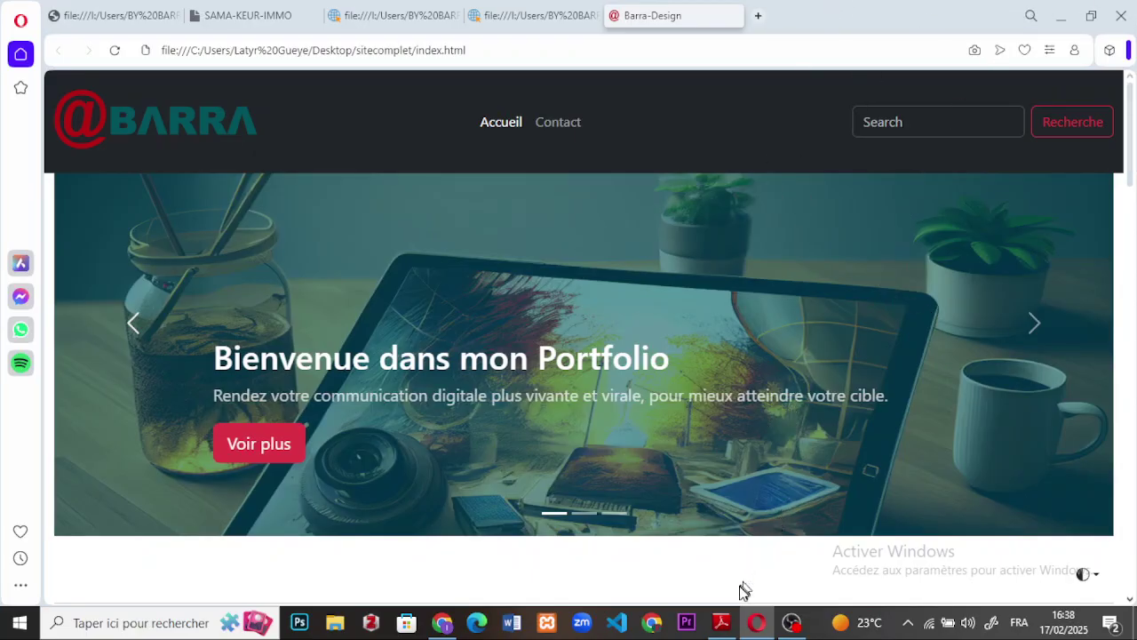
Step: Switch to Adobe Reader and review the pages, header and footer requirements in the CMS project brief
left_click(721, 625)
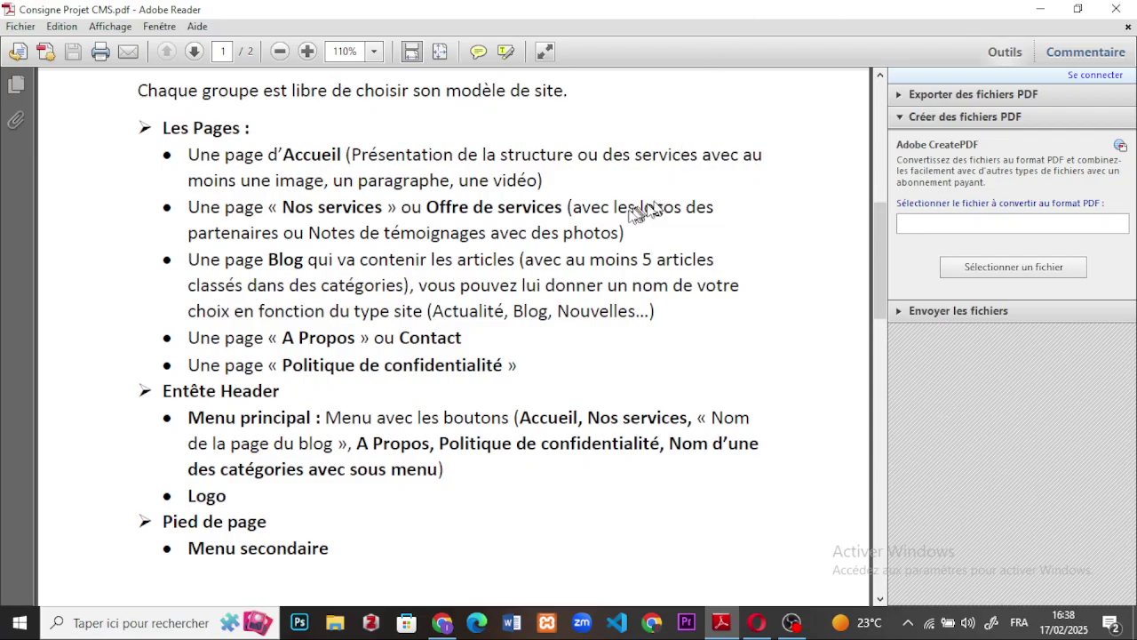
scroll(613, 257, "up", 3)
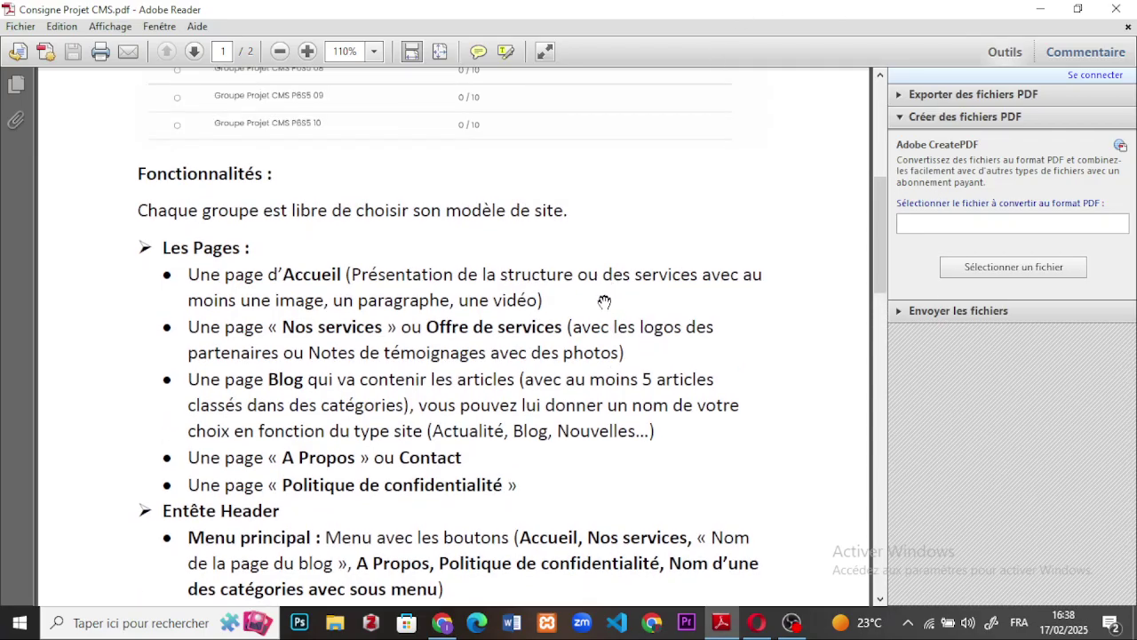
scroll(605, 304, "down", 1)
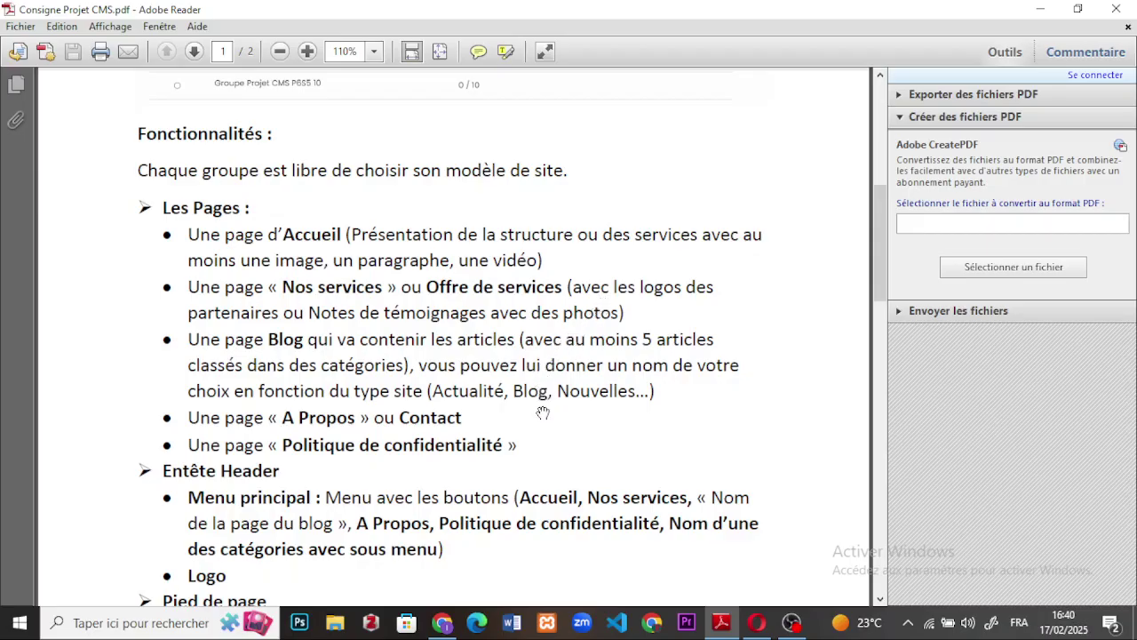
scroll(579, 434, "down", 1)
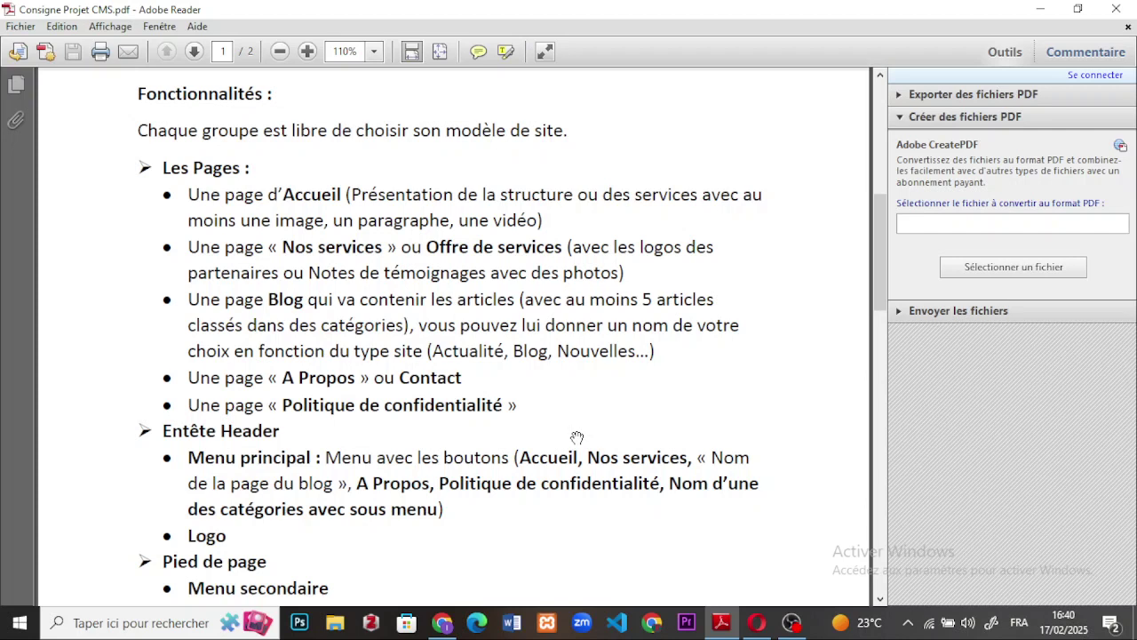
scroll(444, 468, "down", 1)
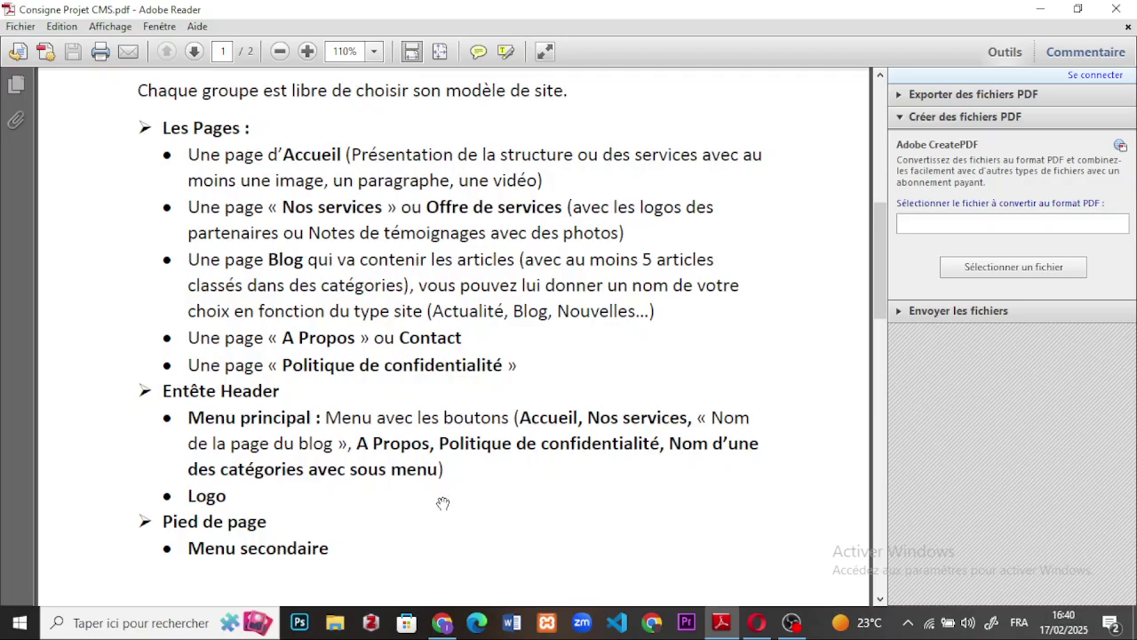
scroll(439, 509, "down", 1)
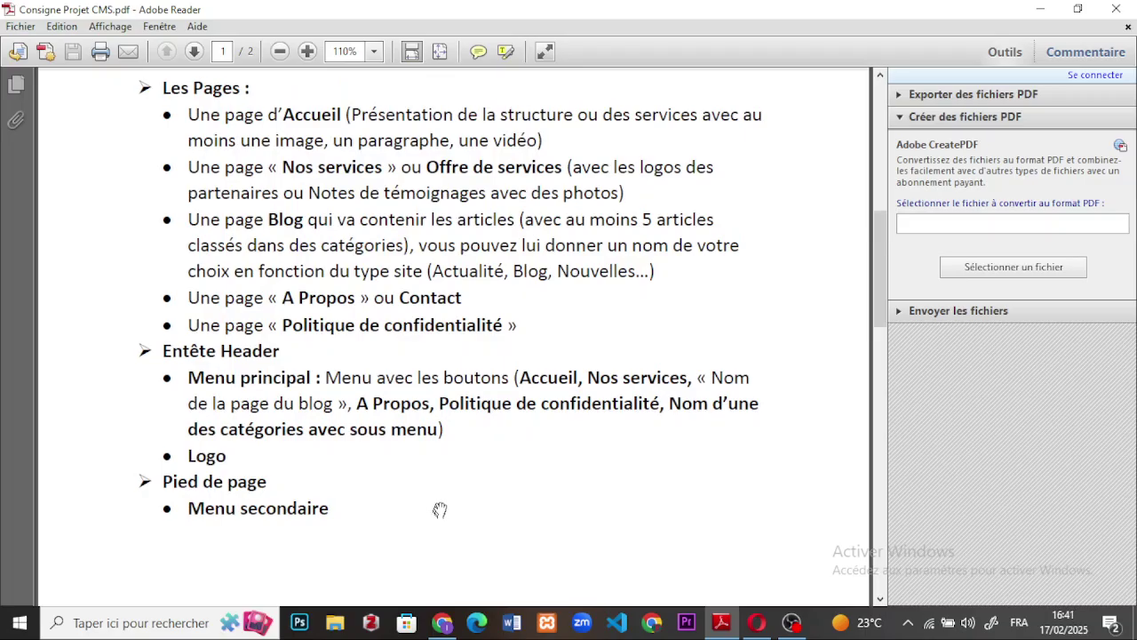
scroll(439, 510, "up", 1)
scroll(444, 511, "up", 3)
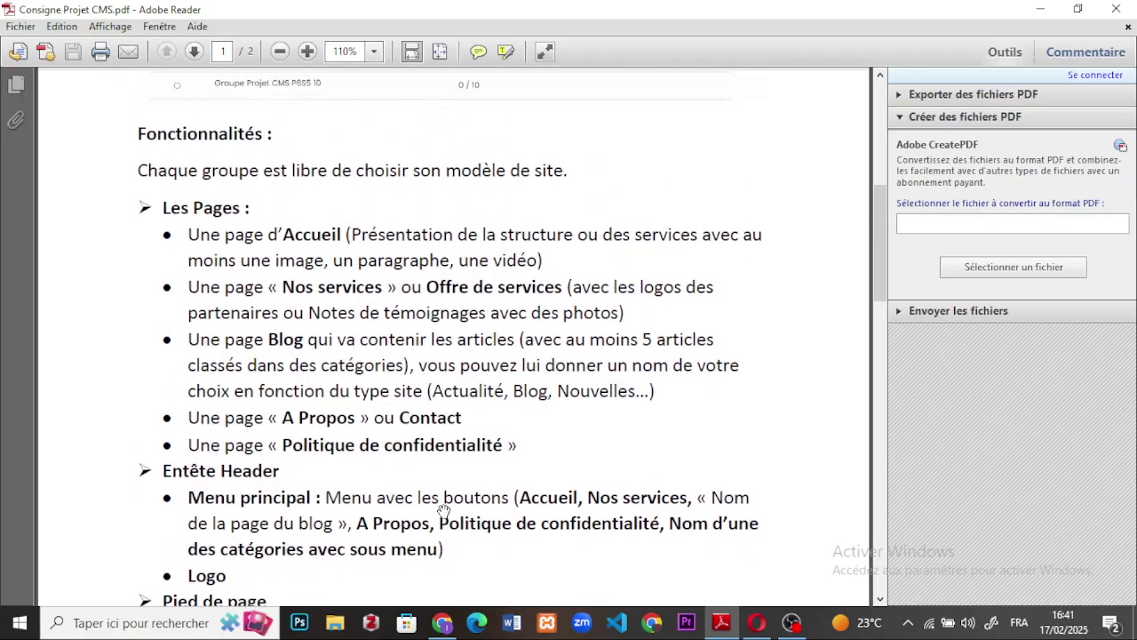
scroll(443, 511, "down", 3)
scroll(441, 515, "down", 1)
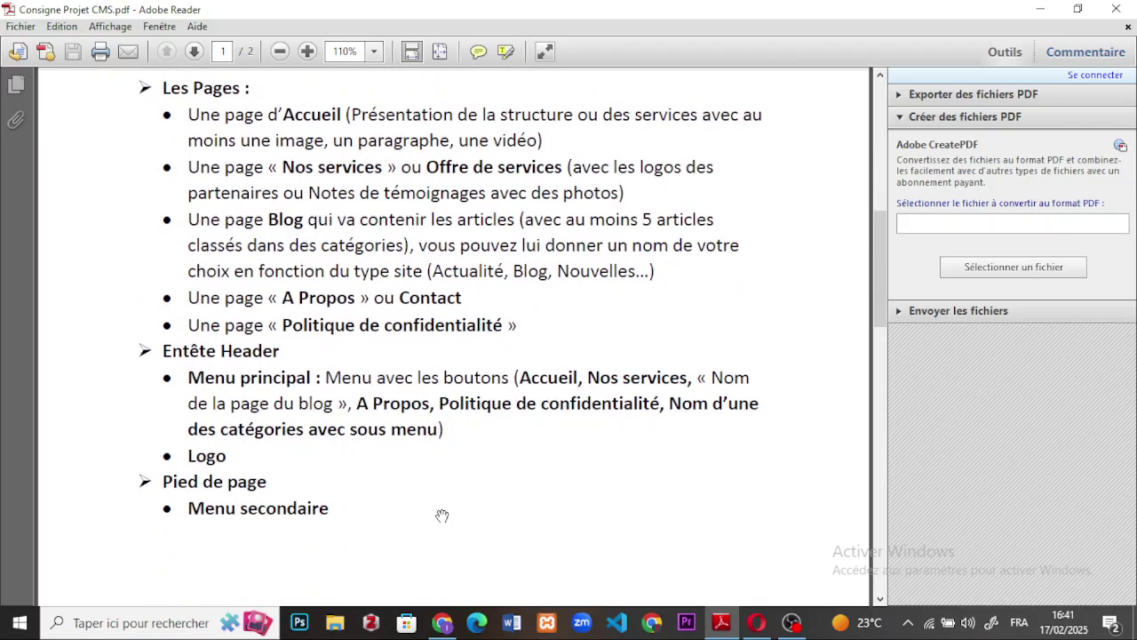
scroll(441, 515, "up", 3)
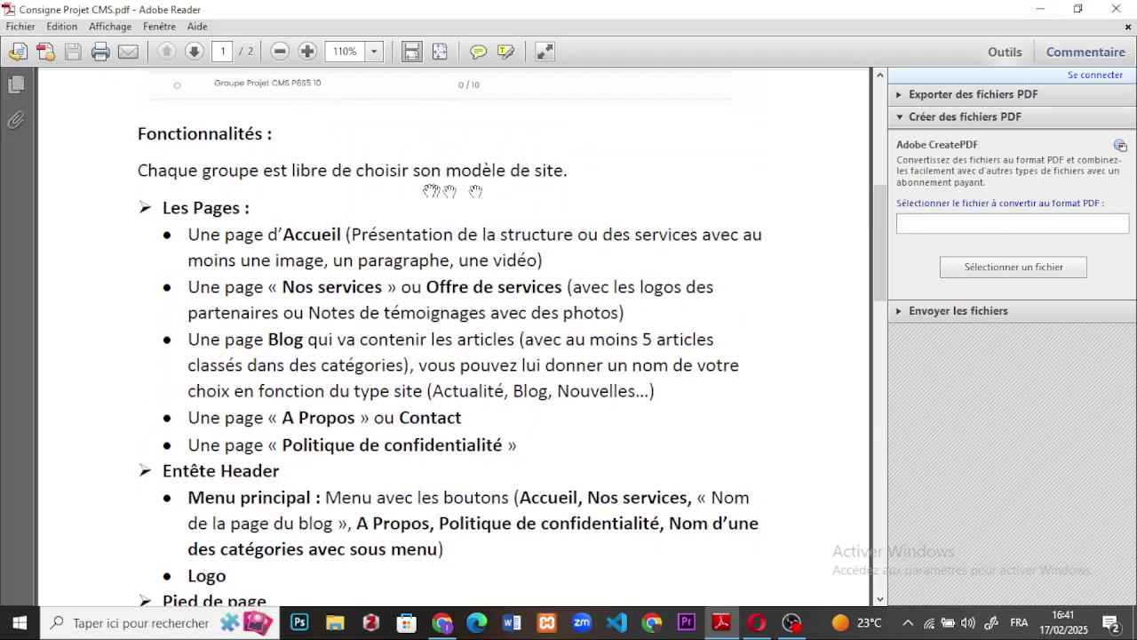
scroll(413, 240, "down", 1)
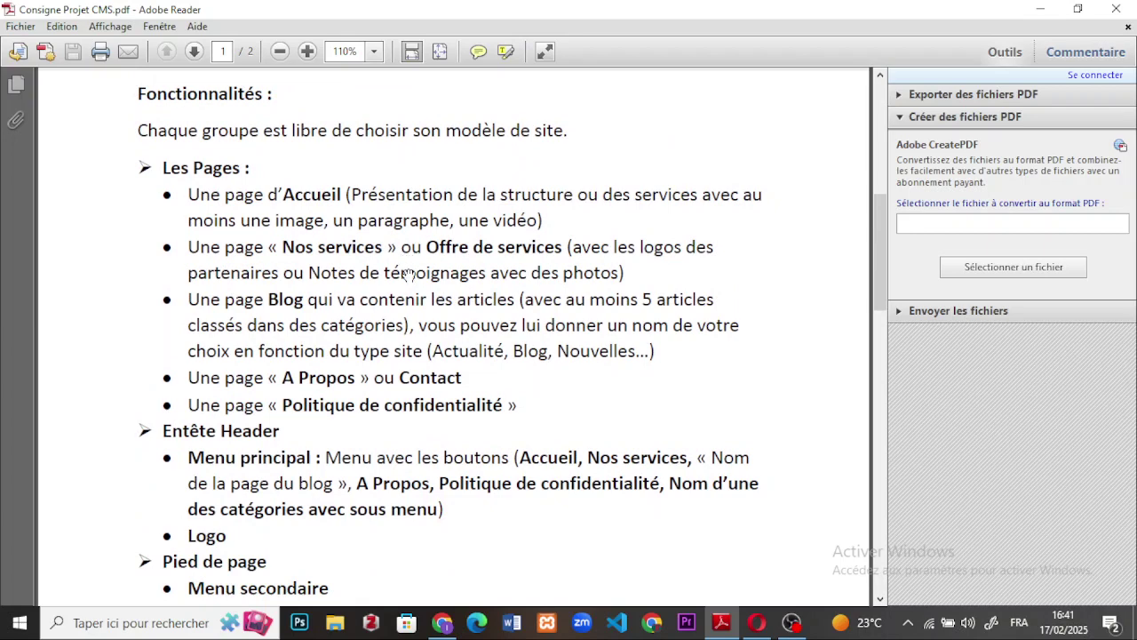
Step: Examine the hosting and project submission instructions on page 2 of the brief, and return to the Fonctionnalités section
scroll(407, 276, "down", 7)
scroll(408, 295, "down", 5)
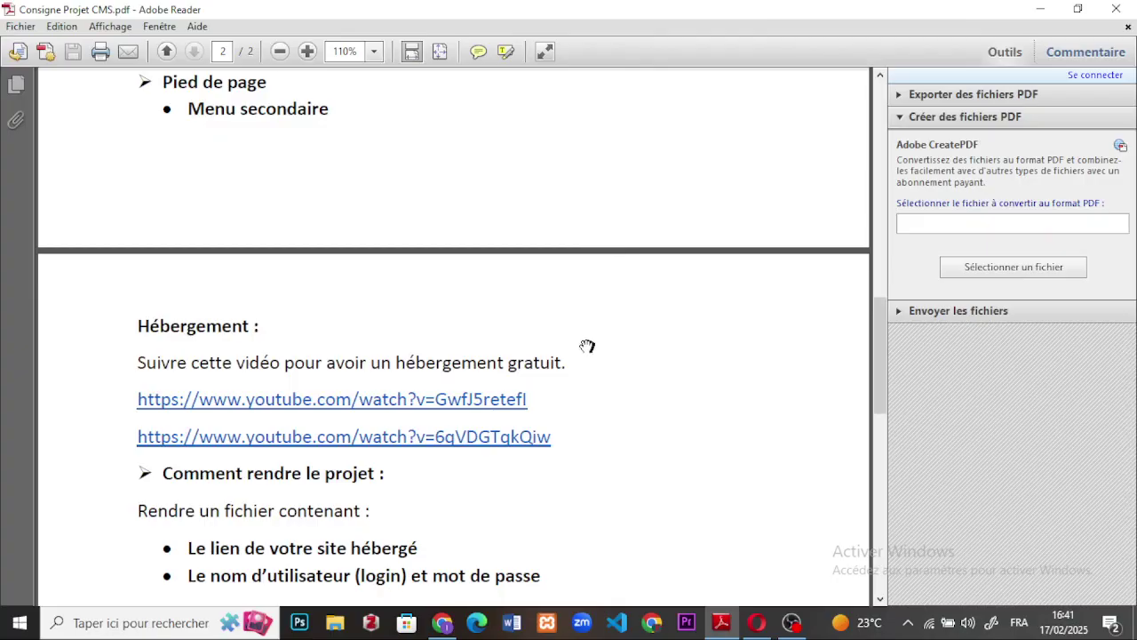
scroll(587, 346, "up", 6)
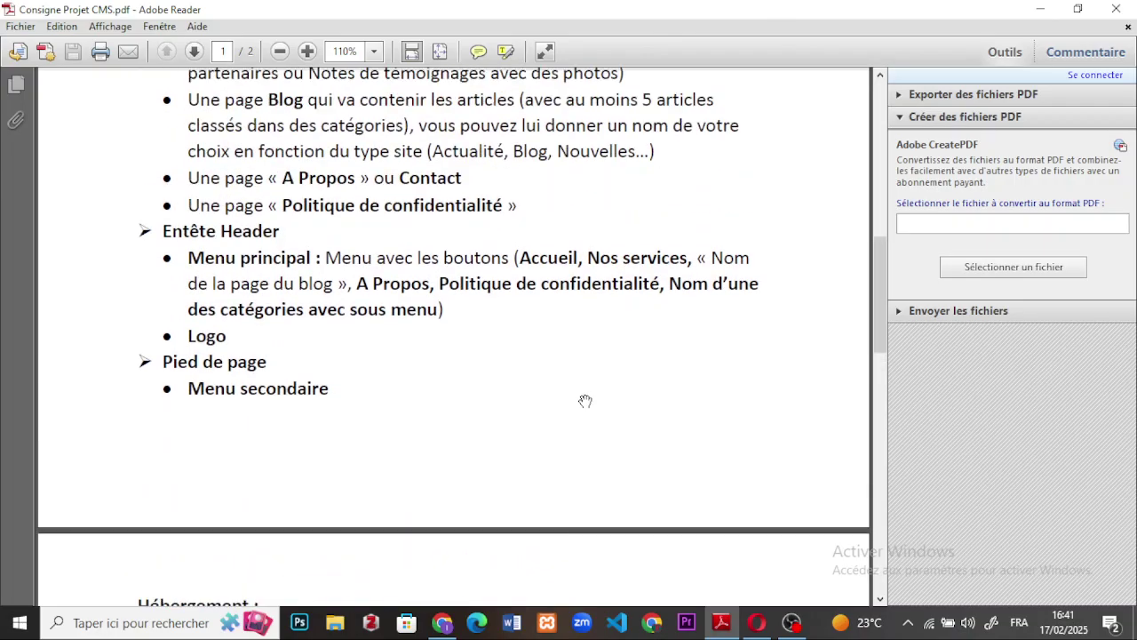
scroll(585, 401, "up", 4)
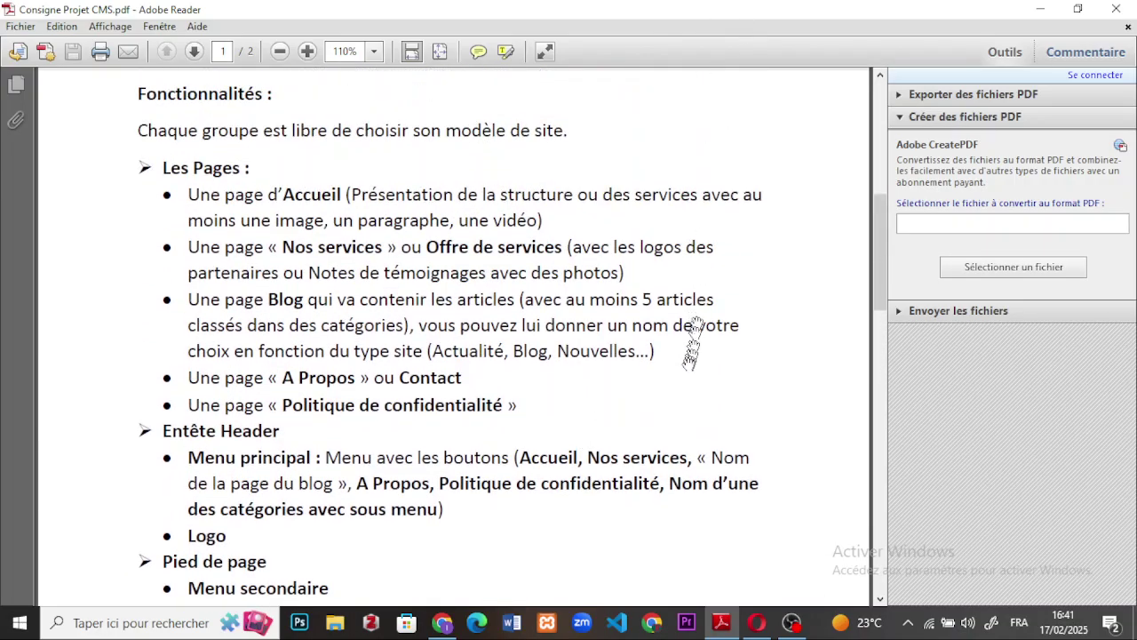
Step: Switch to Chrome and search Google for 000webhost in the blank new tab
left_click(442, 623)
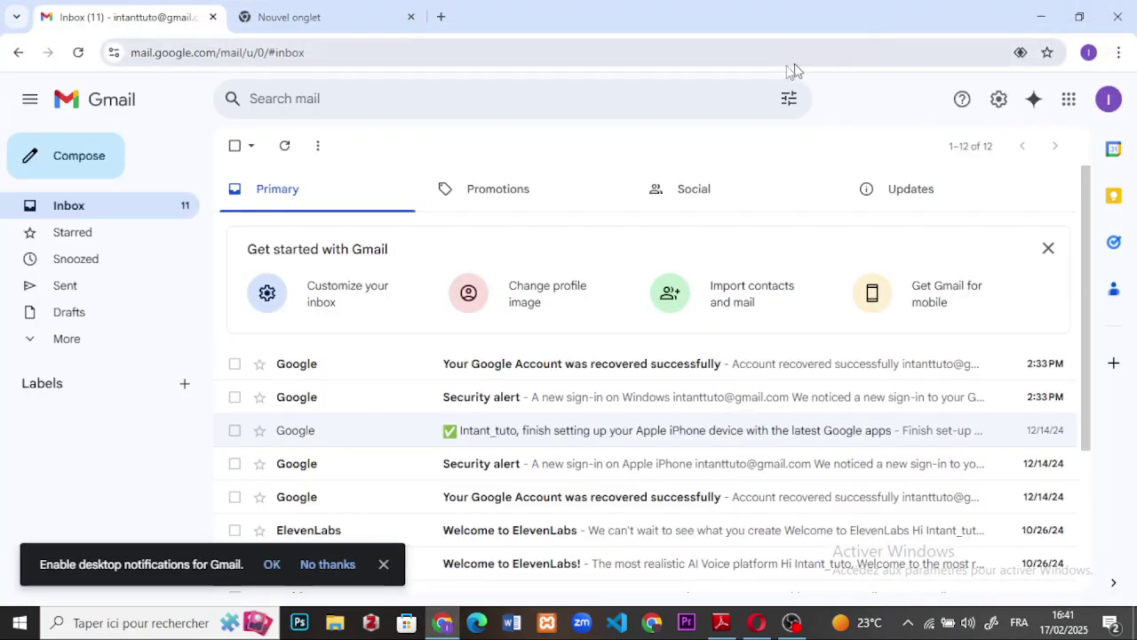
left_click(286, 17)
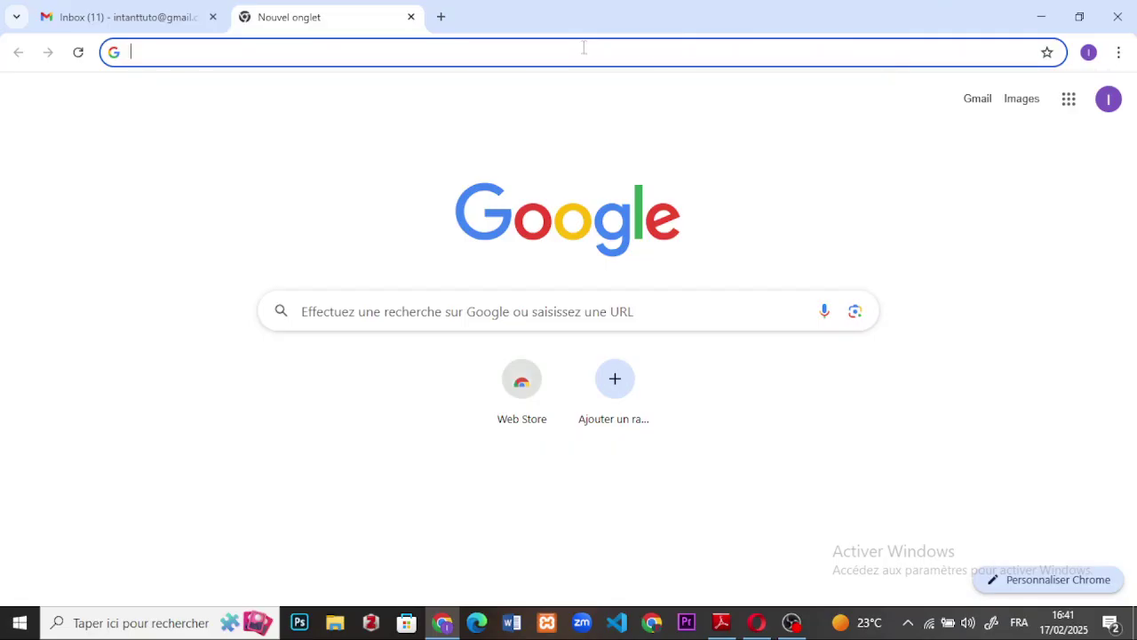
type("00")
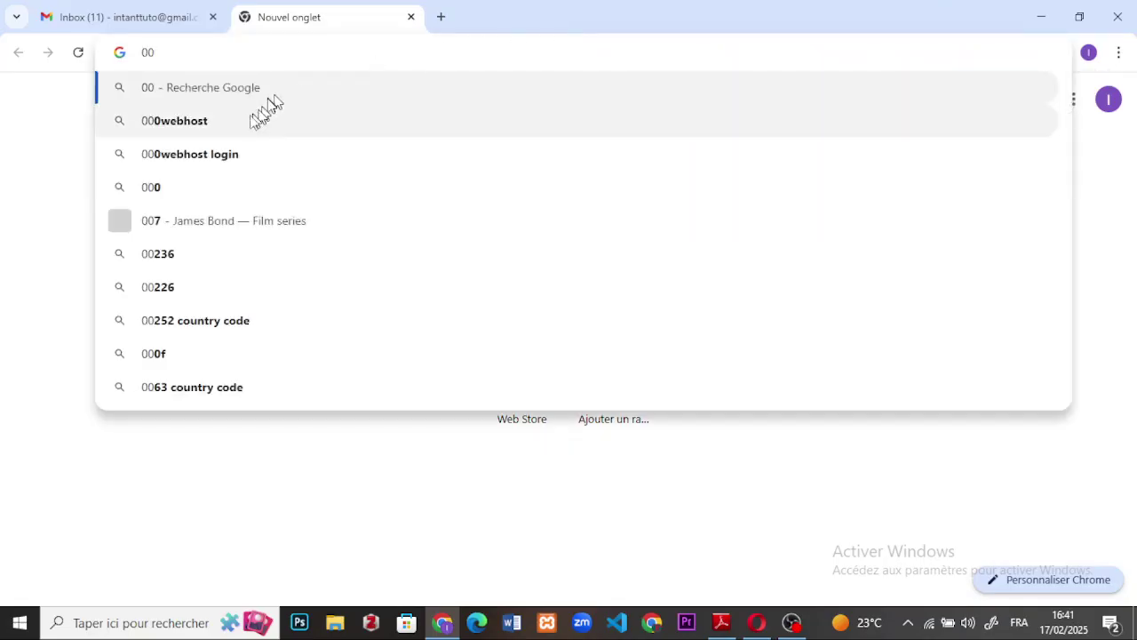
left_click(249, 123)
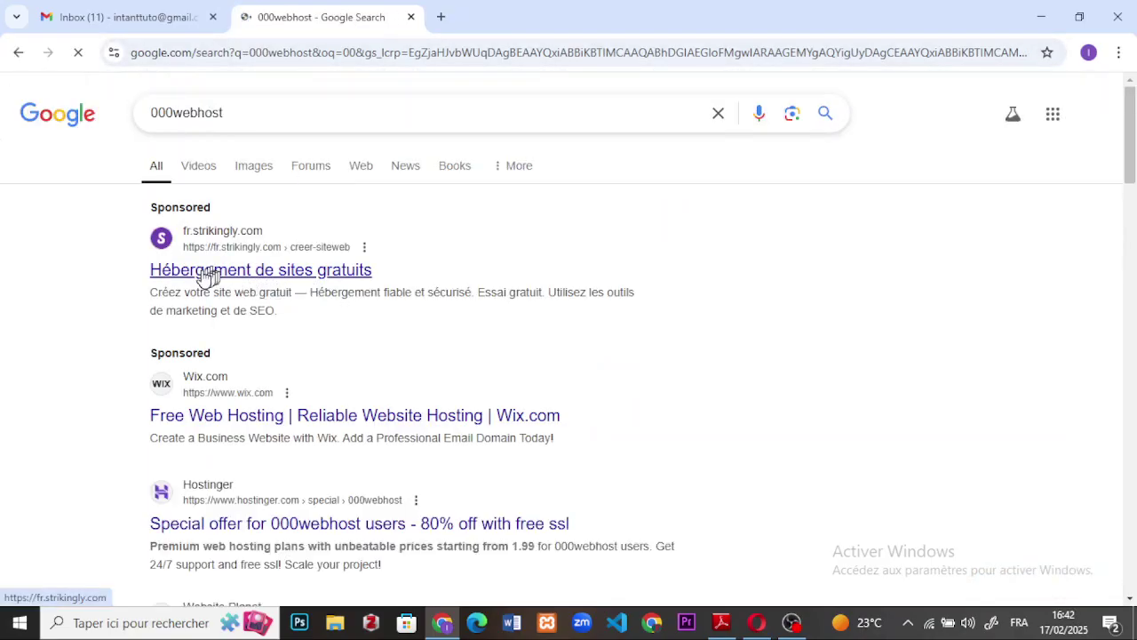
Step: Try the sponsored Strikingly free hosting result, and go back to look through the 000webhost search results
left_click(204, 276)
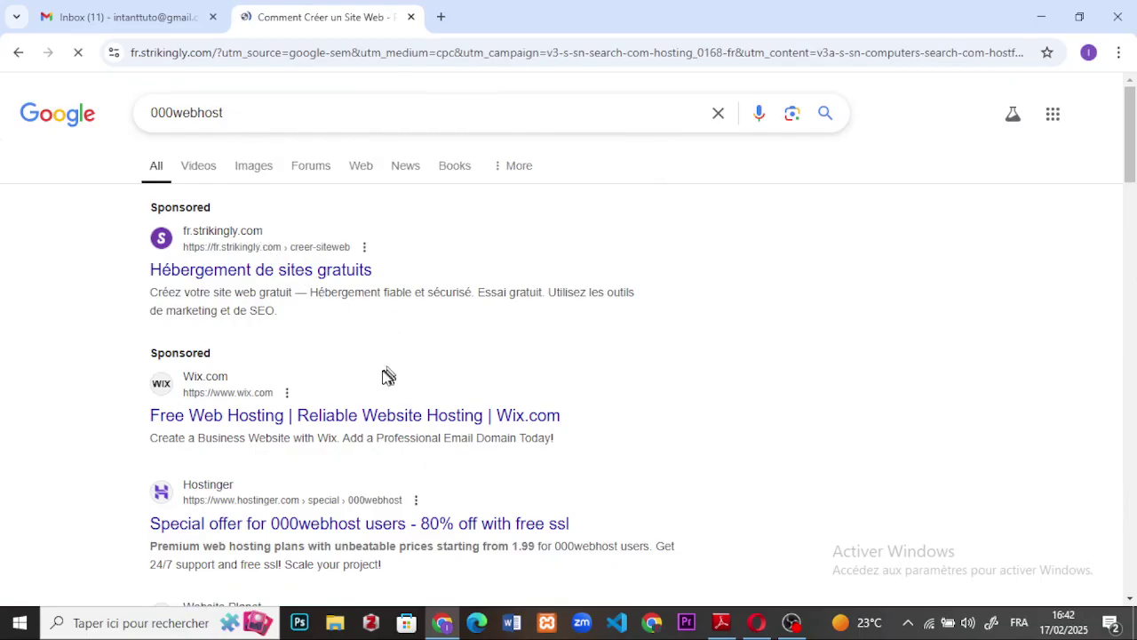
left_click(18, 53)
scroll(369, 373, "down", 3)
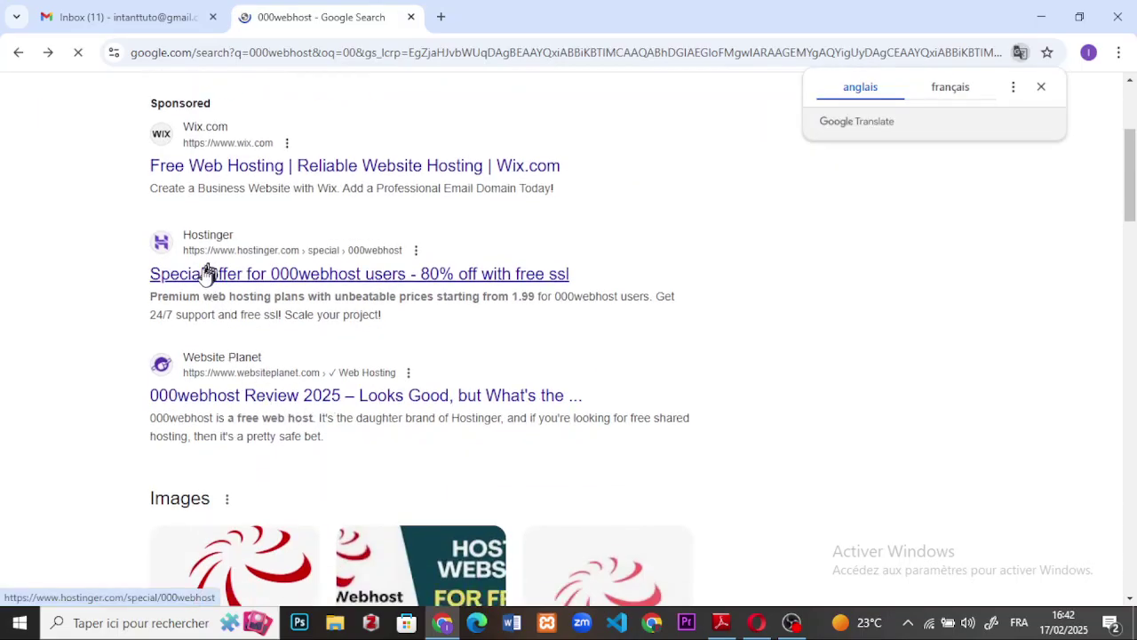
scroll(267, 338, "down", 3)
scroll(282, 357, "down", 6)
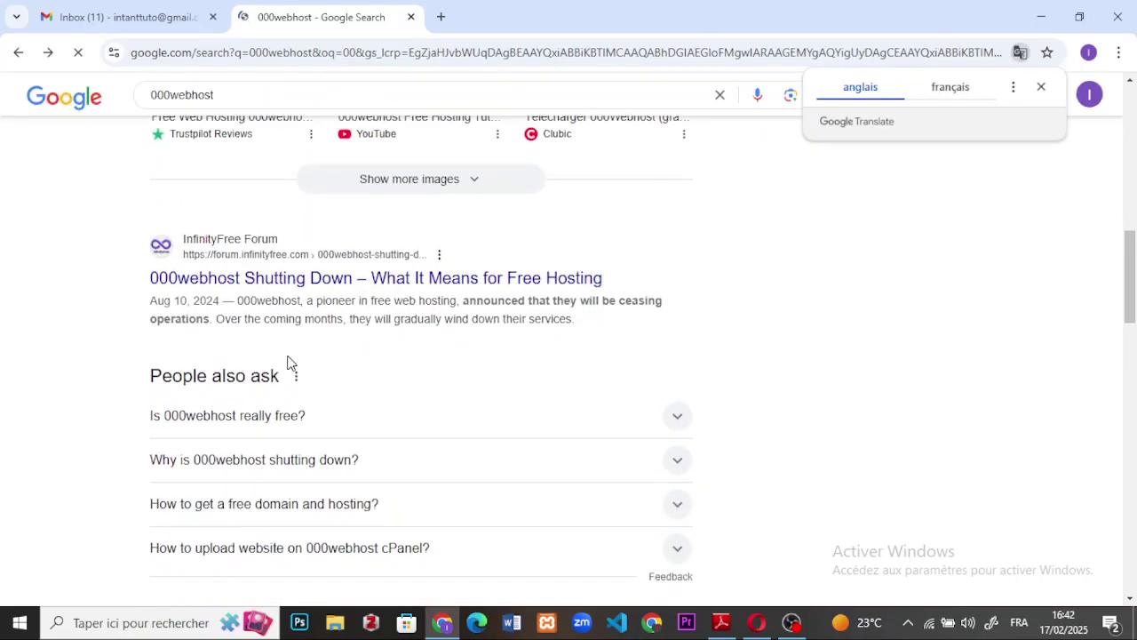
scroll(290, 364, "down", 5)
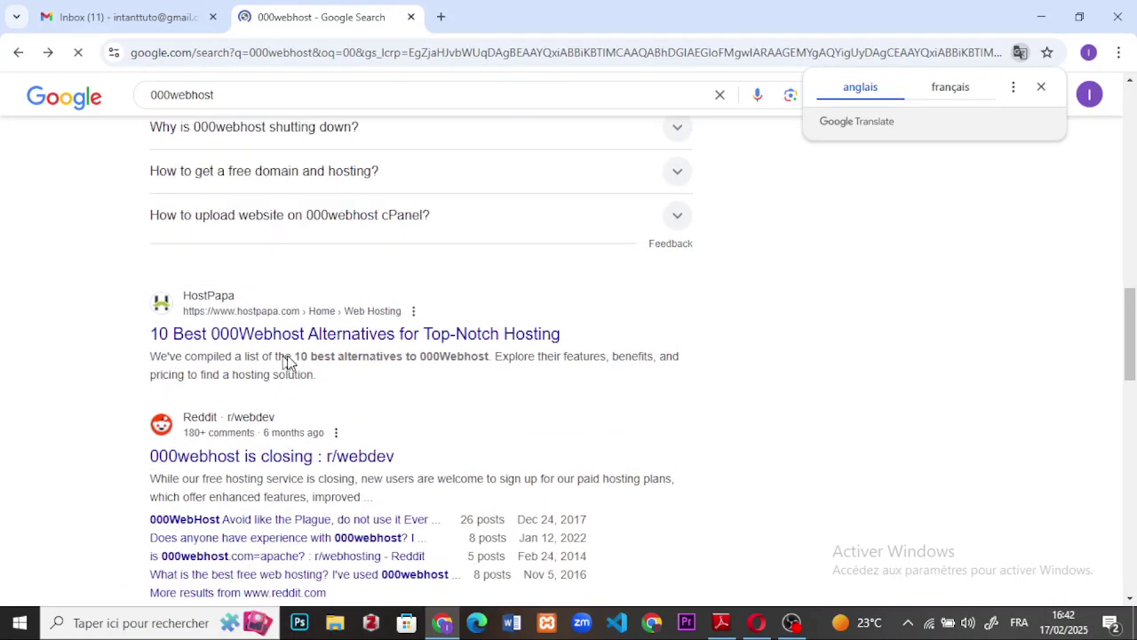
scroll(291, 370, "down", 6)
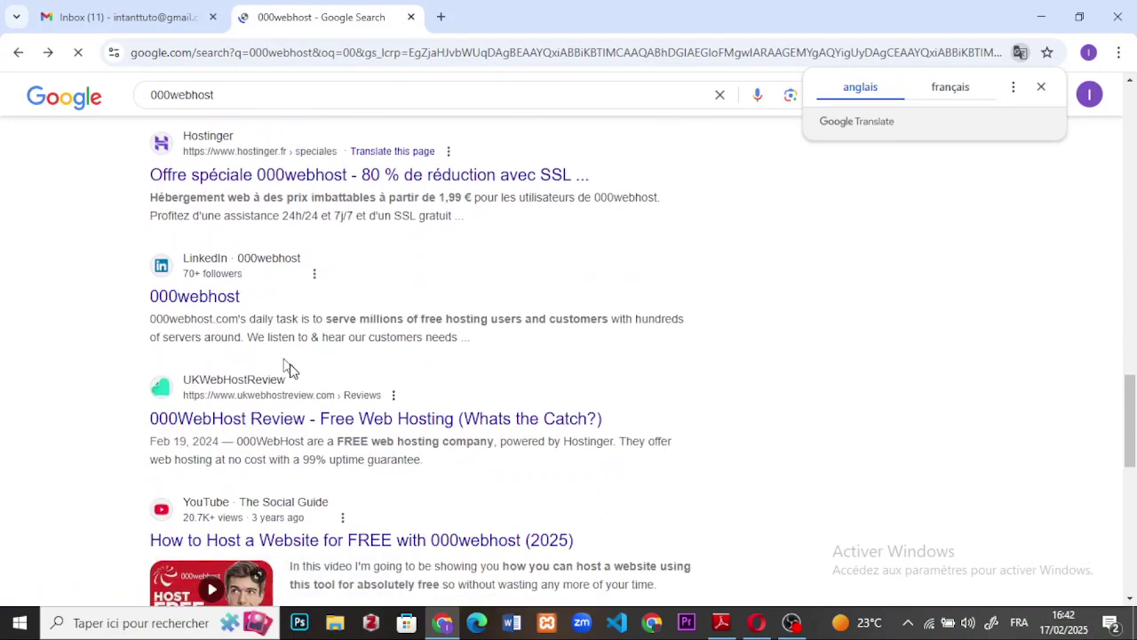
scroll(292, 370, "down", 2)
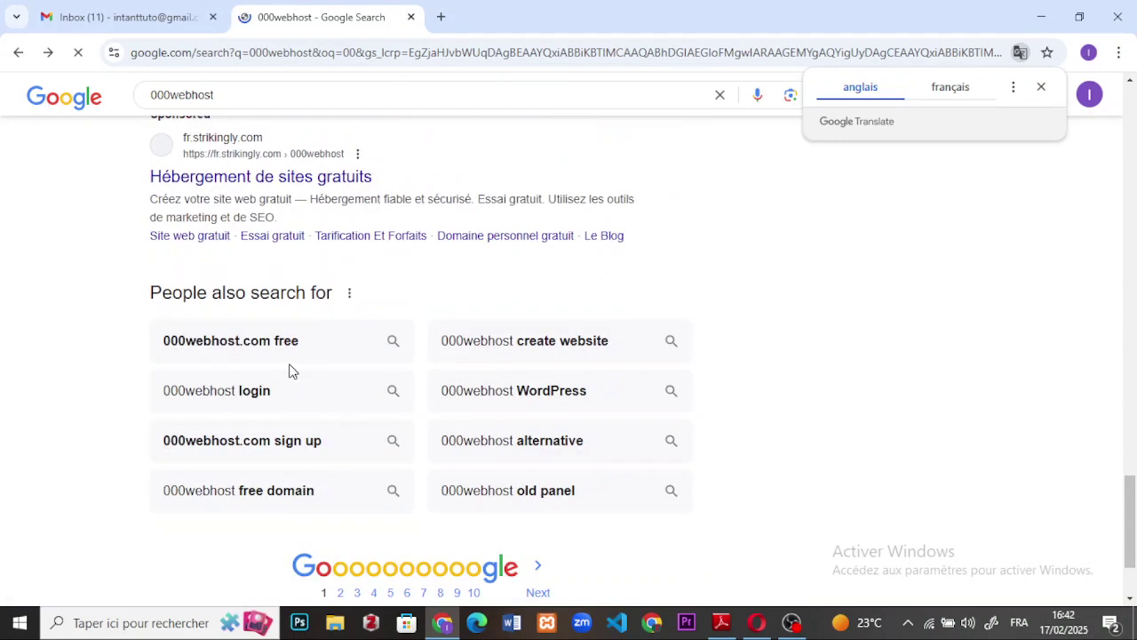
scroll(289, 369, "up", 15)
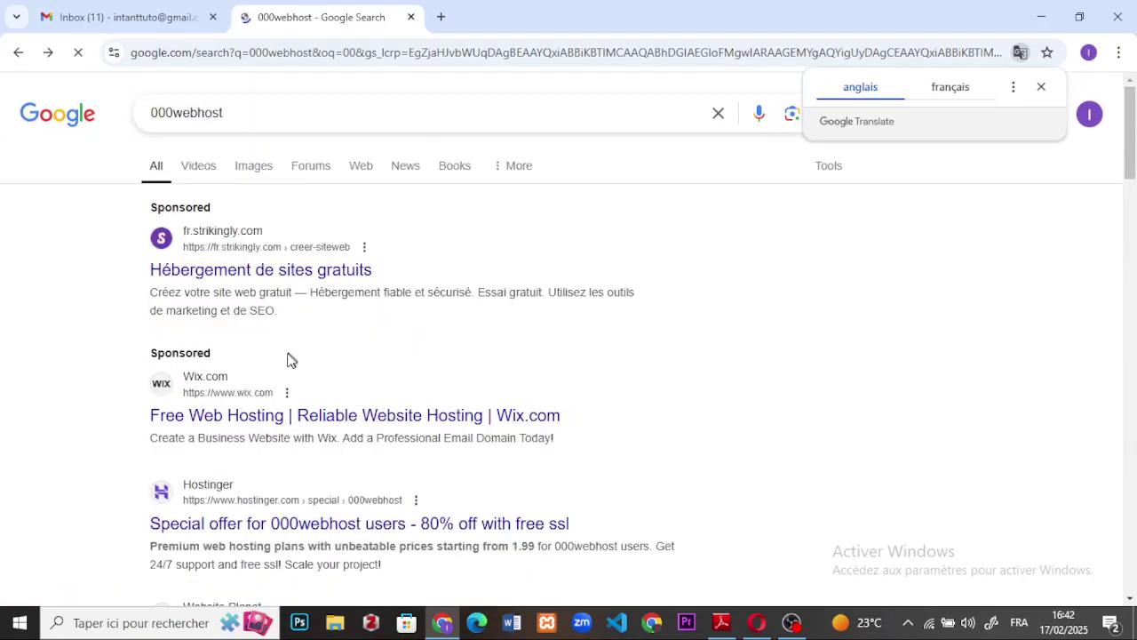
scroll(291, 360, "down", 1)
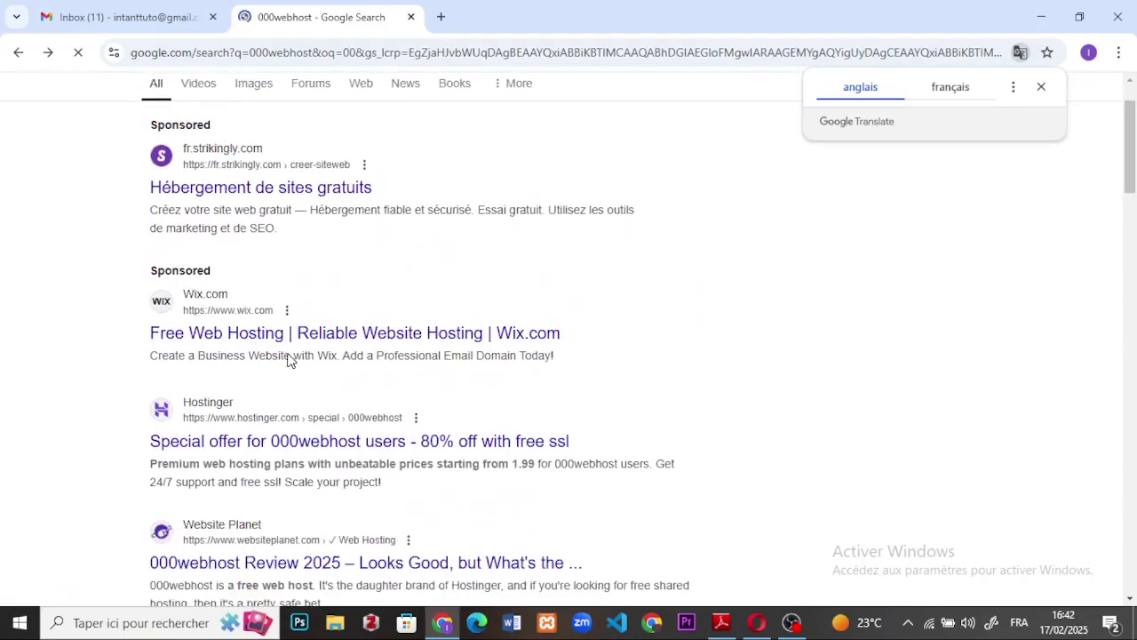
Step: Examine the hosting plans on Hostinger's special offer page for 000webhost users, and return to the search results
left_click(204, 443)
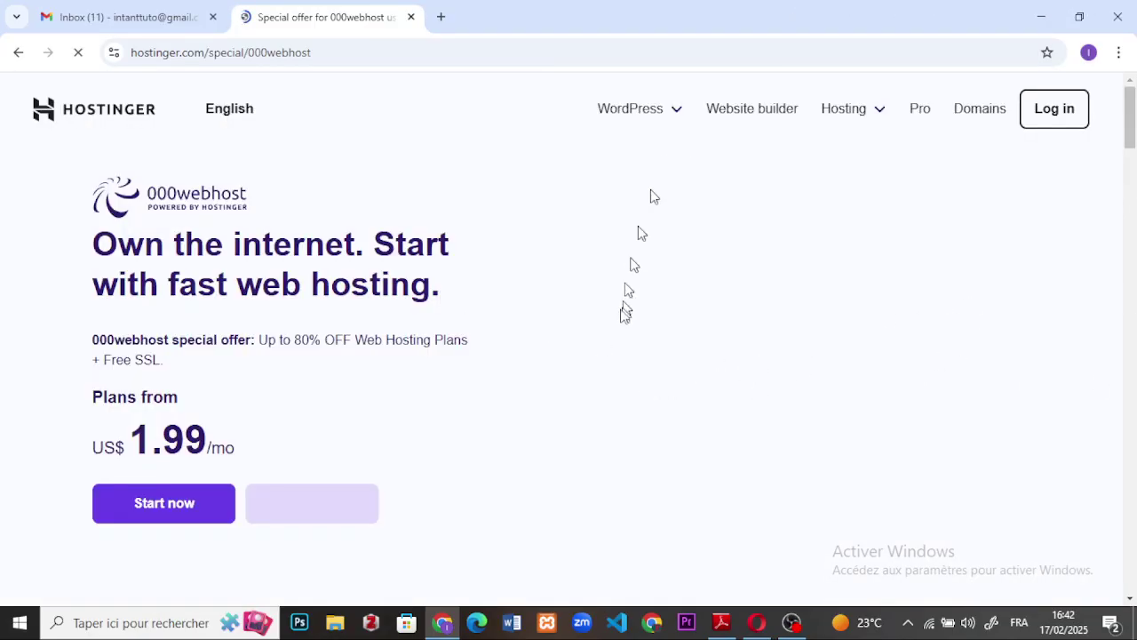
scroll(459, 328, "down", 3)
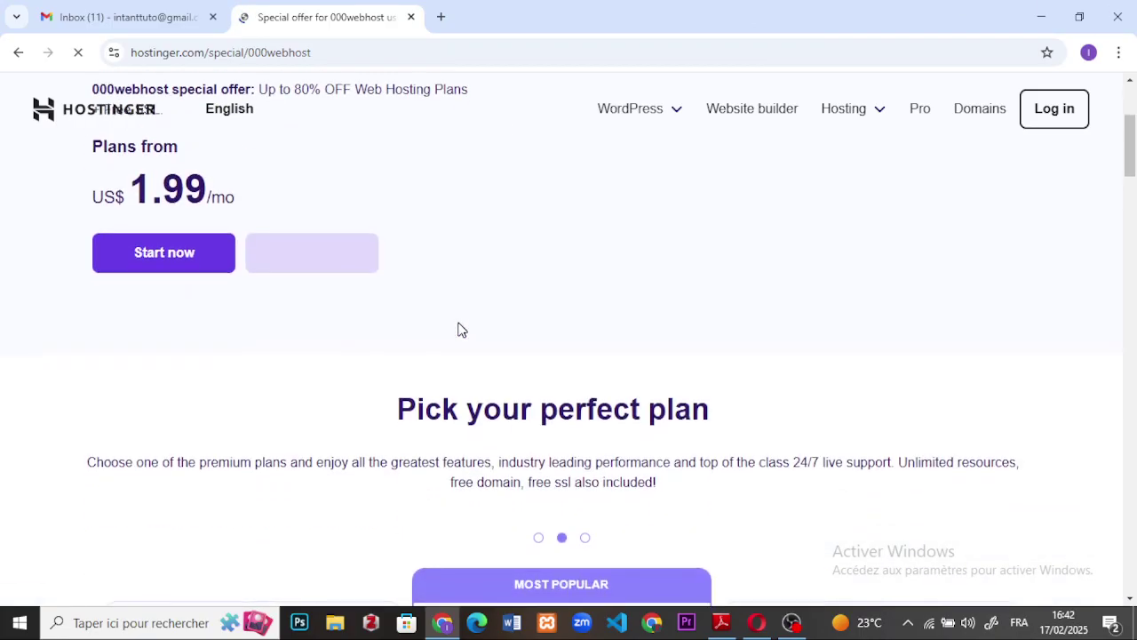
scroll(458, 324, "down", 10)
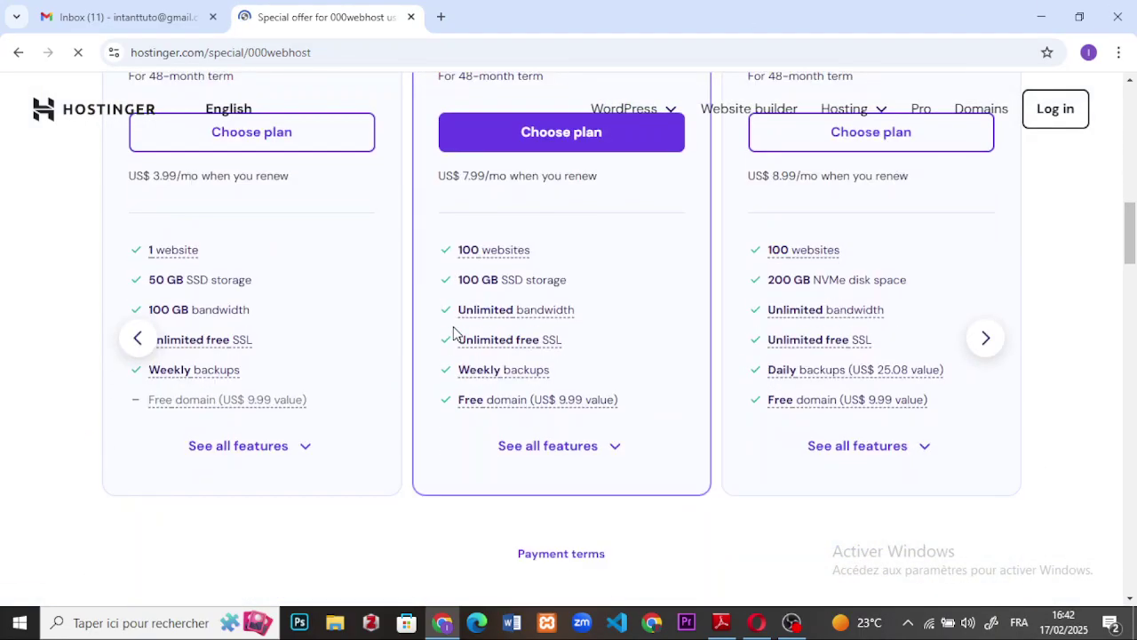
scroll(453, 332, "up", 1)
scroll(453, 332, "down", 4)
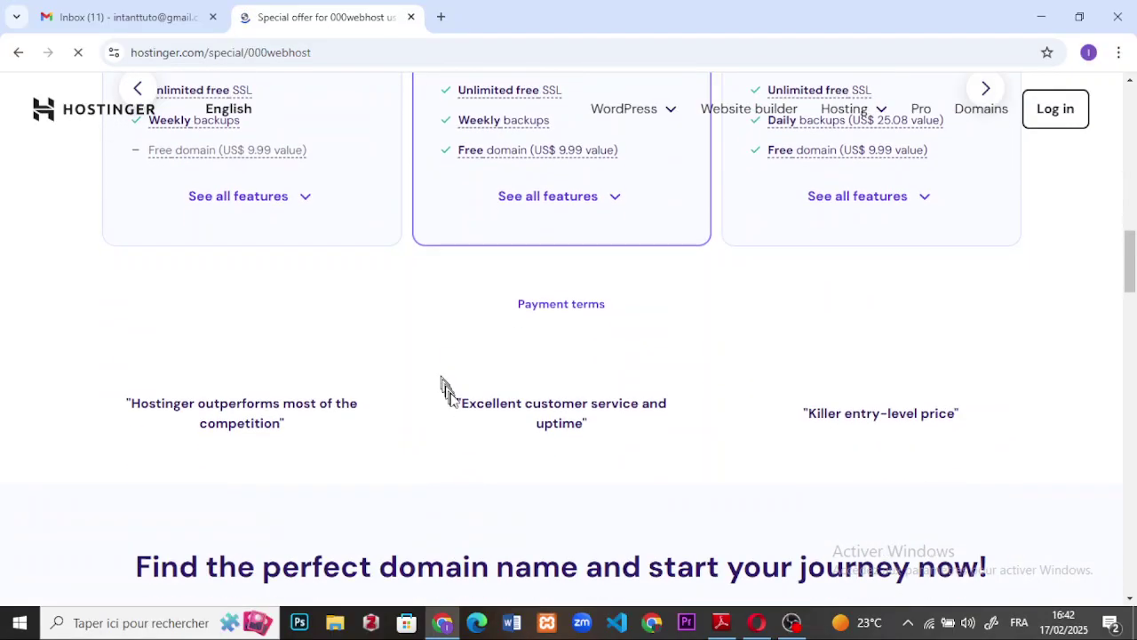
scroll(444, 388, "up", 3)
scroll(338, 467, "up", 5)
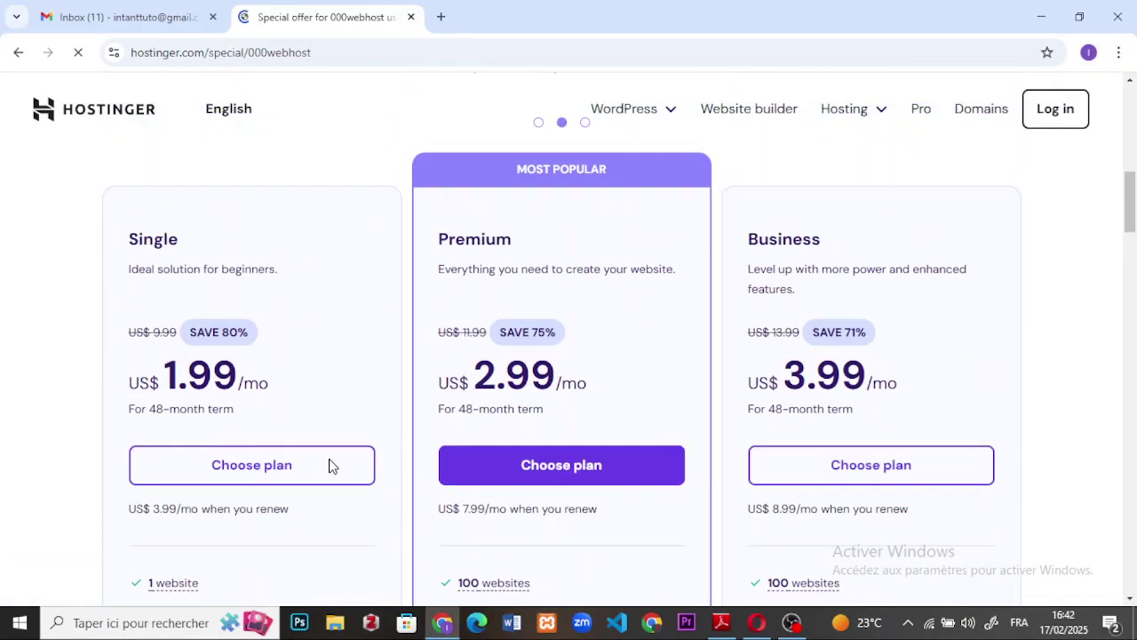
scroll(329, 467, "down", 1)
scroll(328, 462, "up", 6)
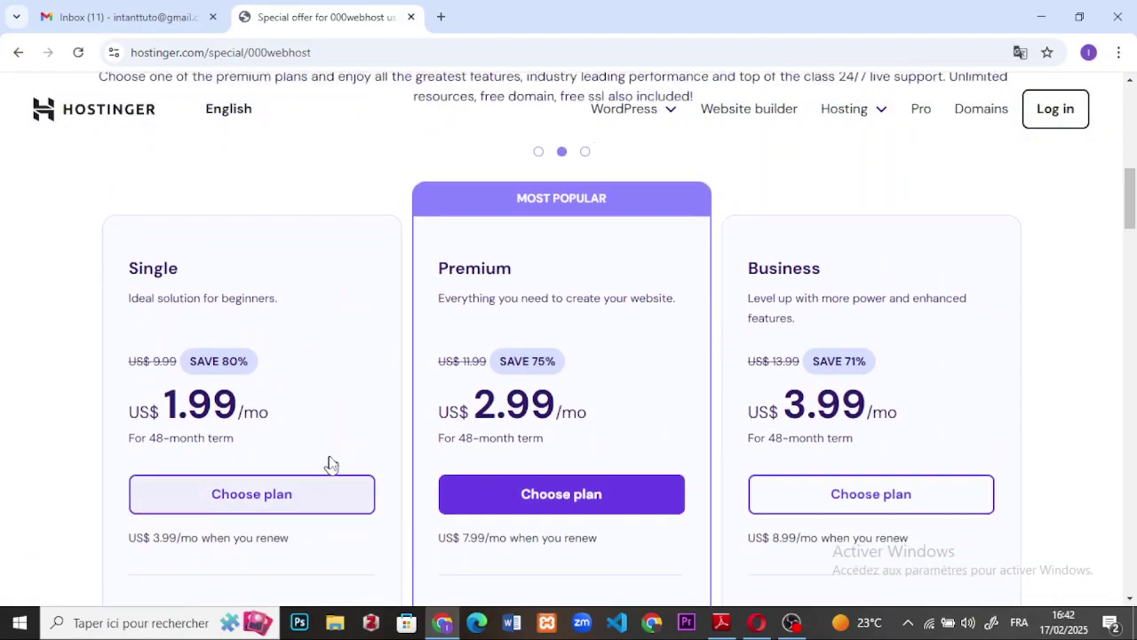
scroll(328, 452, "up", 2)
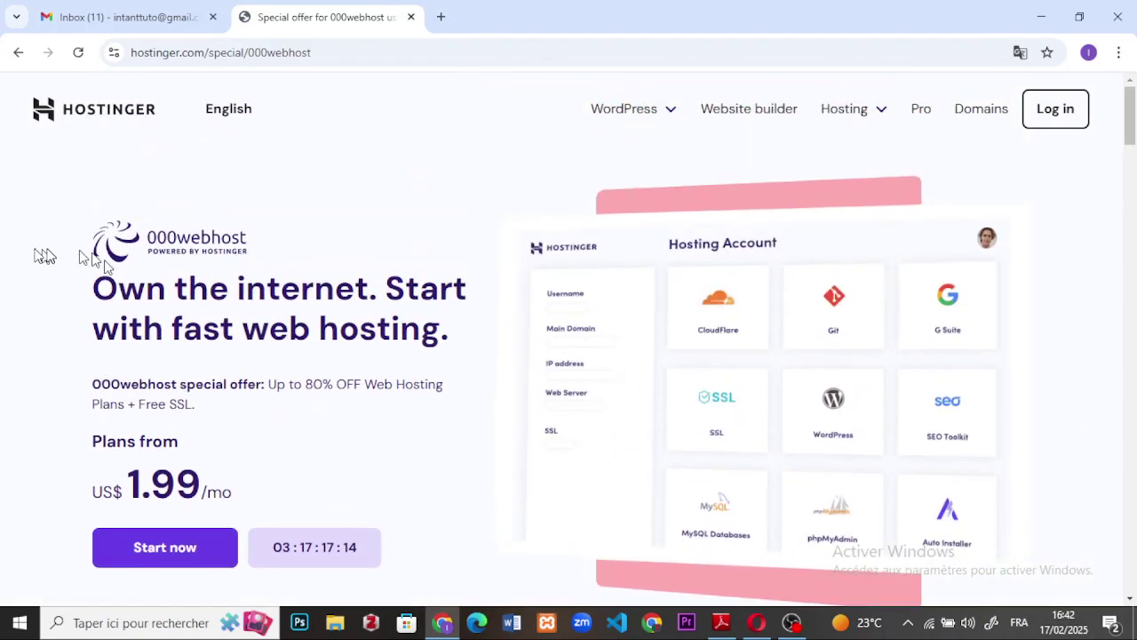
scroll(24, 343, "down", 4)
scroll(12, 338, "up", 4)
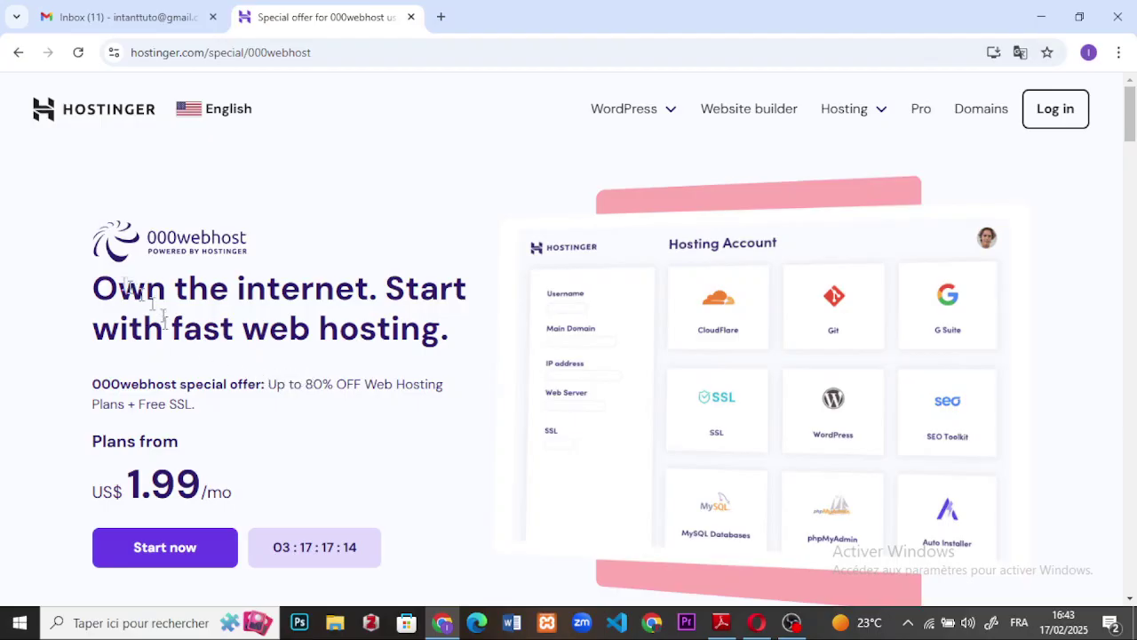
left_click(17, 53)
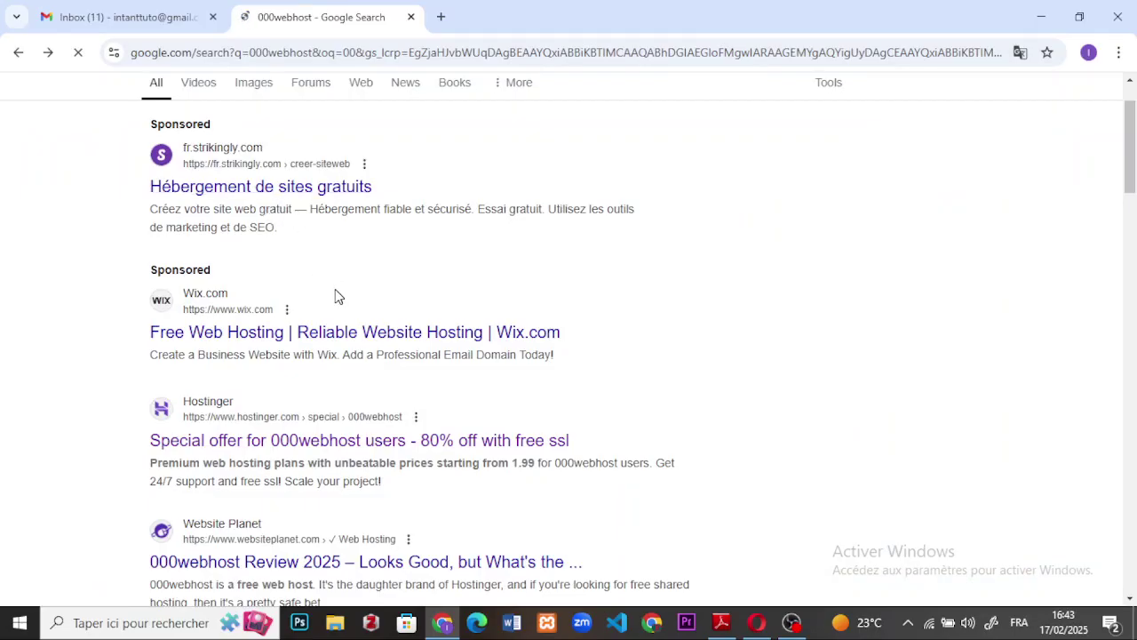
scroll(329, 240, "down", 1)
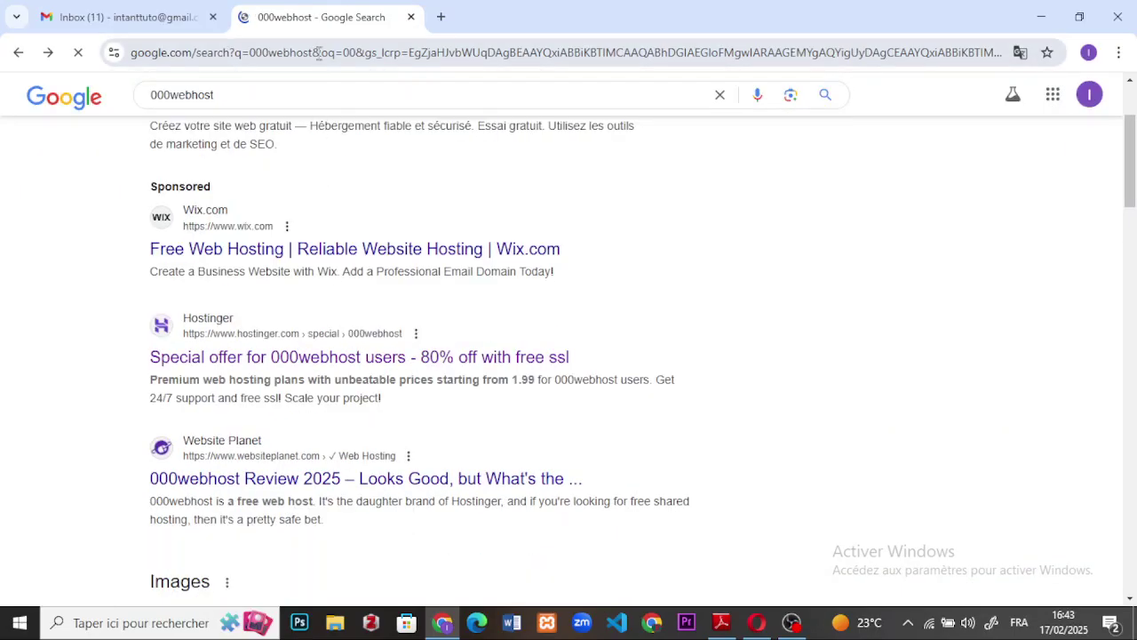
Step: Look through the remaining 000webhost search results, including its LinkedIn company page, and return to the results list
scroll(323, 160, "down", 2)
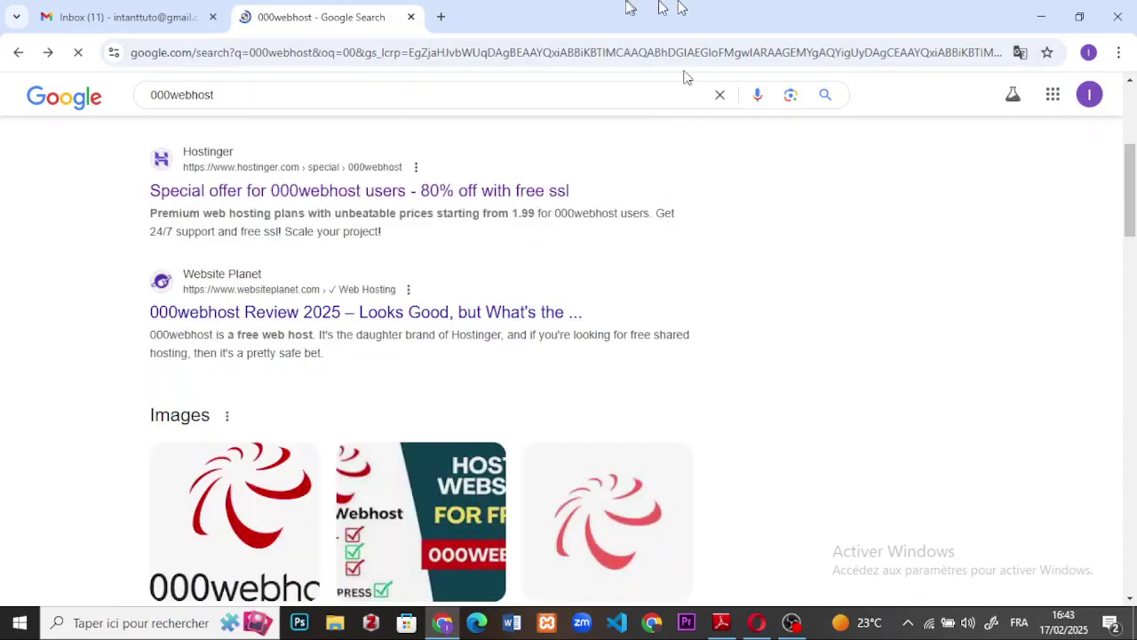
scroll(349, 378, "down", 2)
scroll(347, 387, "down", 2)
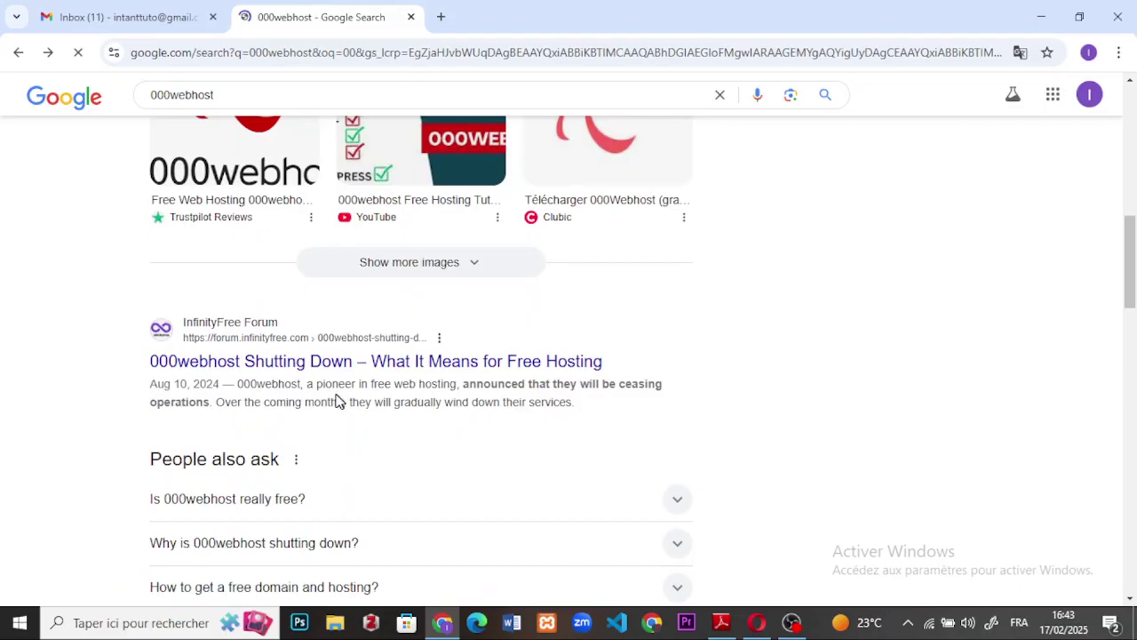
scroll(335, 404, "down", 3)
scroll(336, 409, "down", 1)
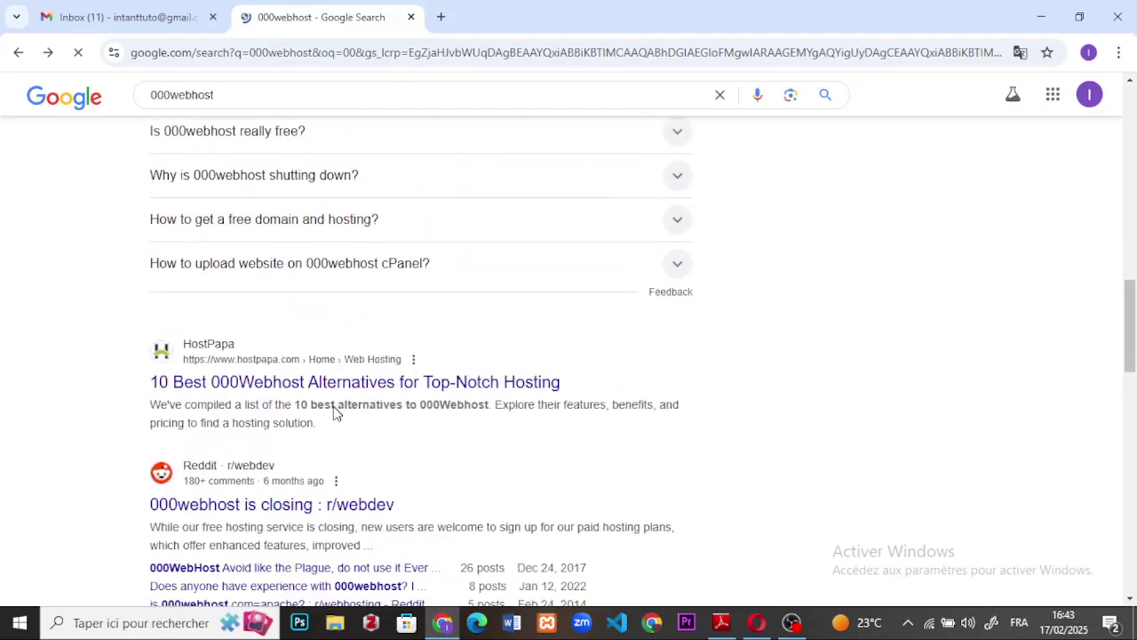
scroll(336, 411, "down", 2)
scroll(336, 413, "down", 1)
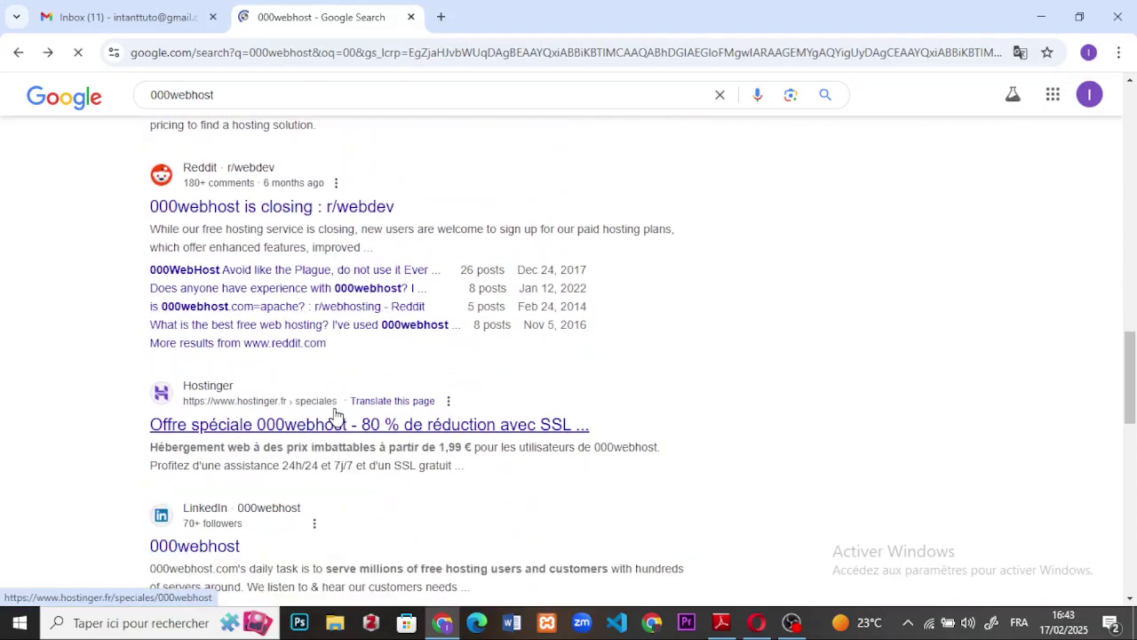
scroll(336, 413, "down", 1)
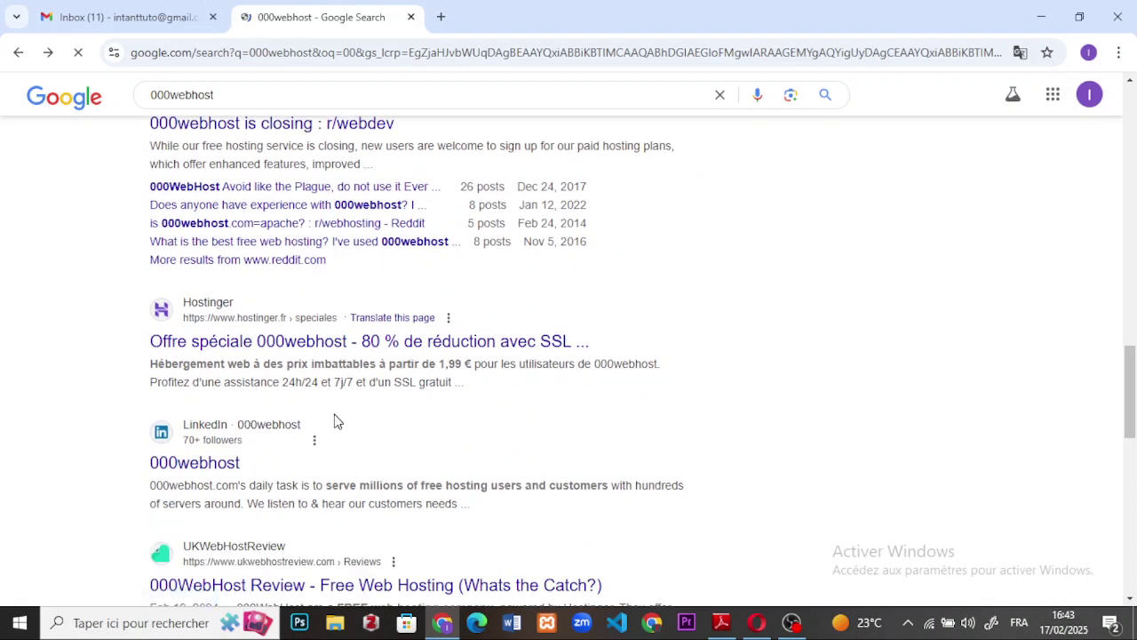
scroll(336, 420, "down", 1)
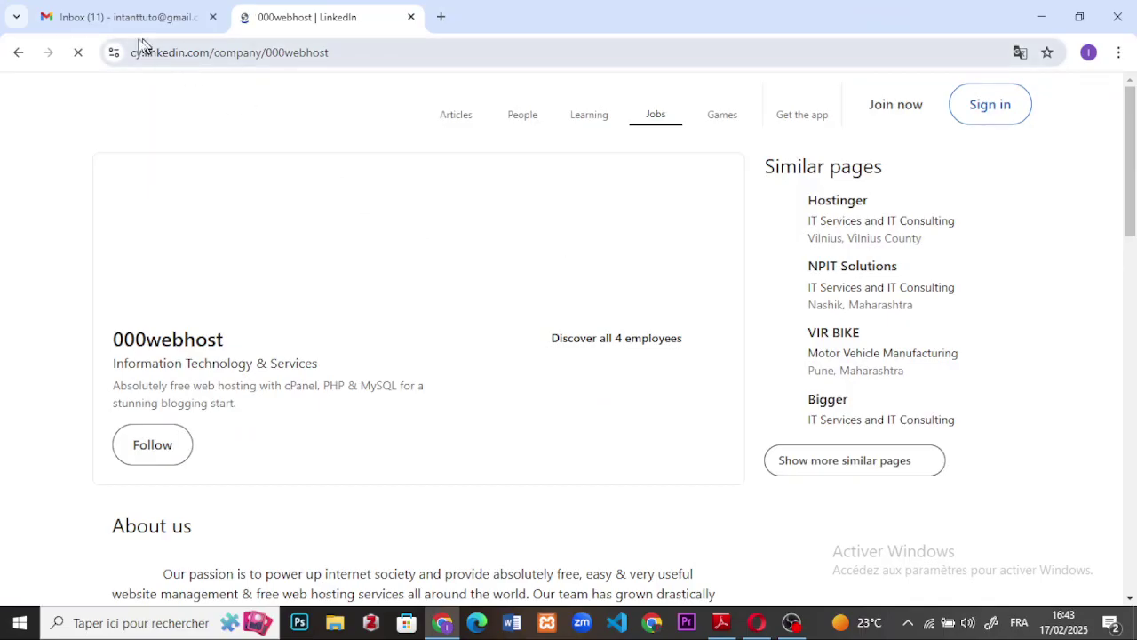
left_click(16, 53)
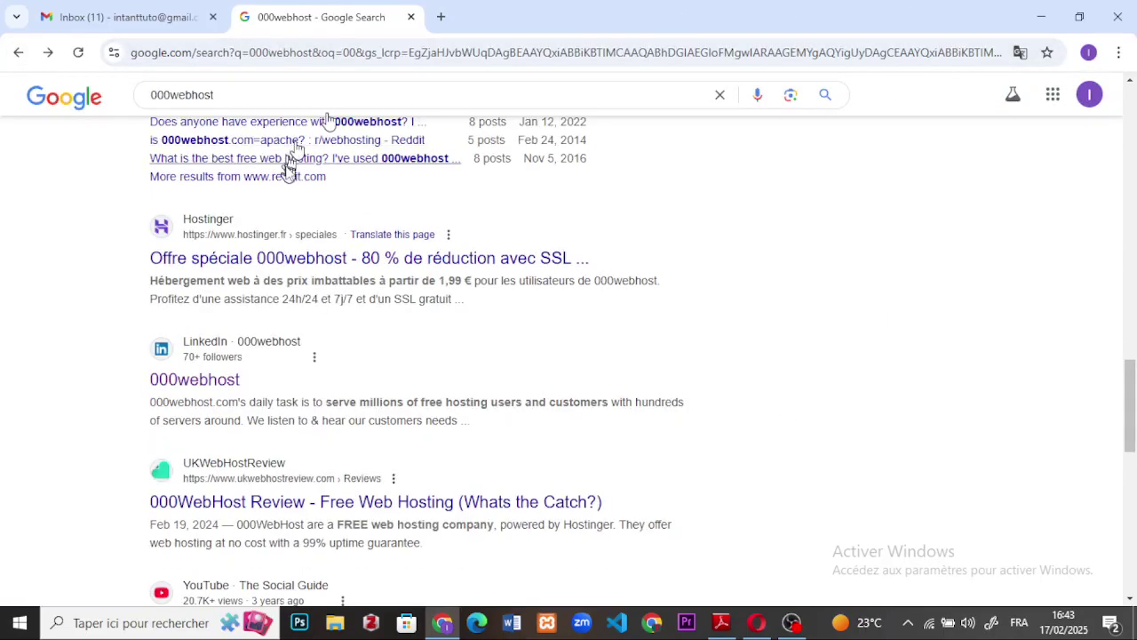
scroll(293, 169, "down", 6)
scroll(296, 325, "up", 15)
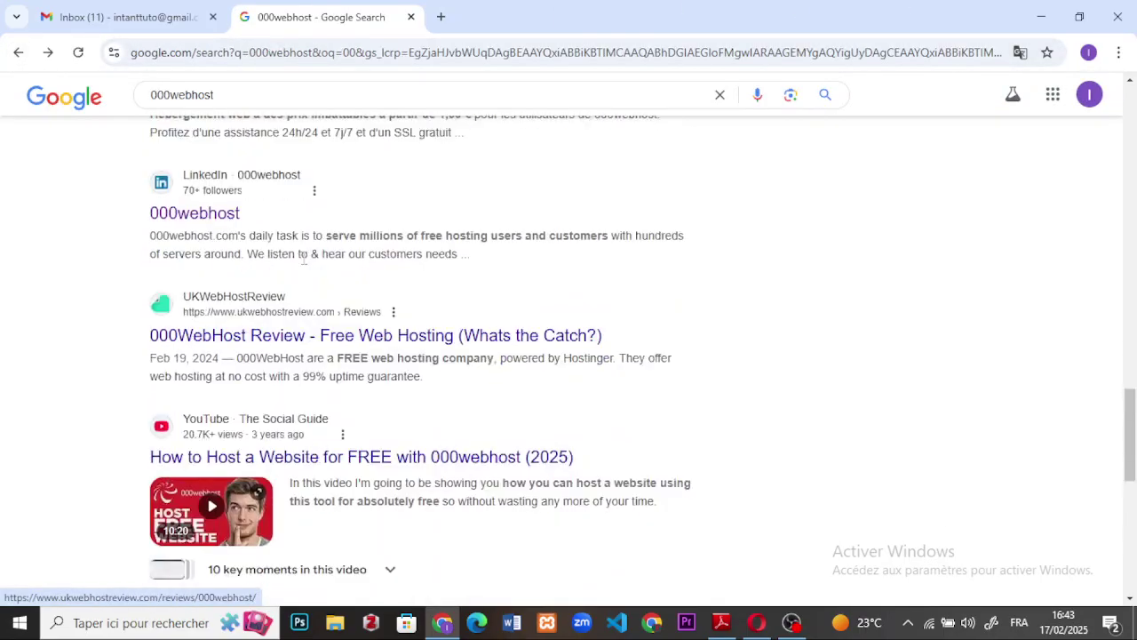
Step: Search Google for infinityfree and open the official InfinityFree website from the results
left_click(386, 53)
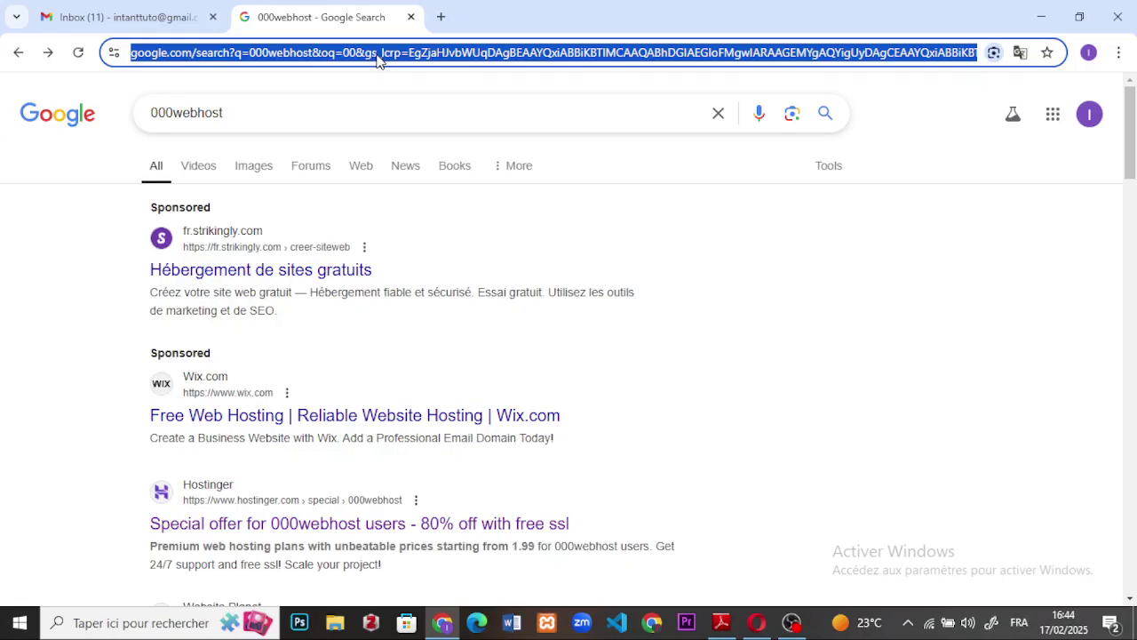
type("in")
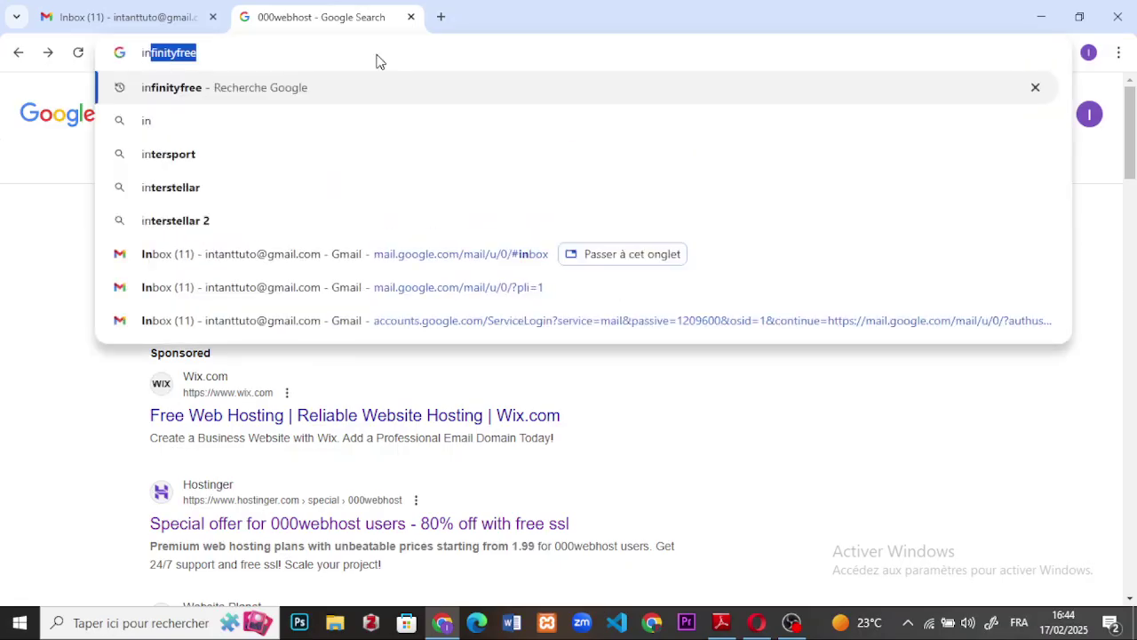
key("Return")
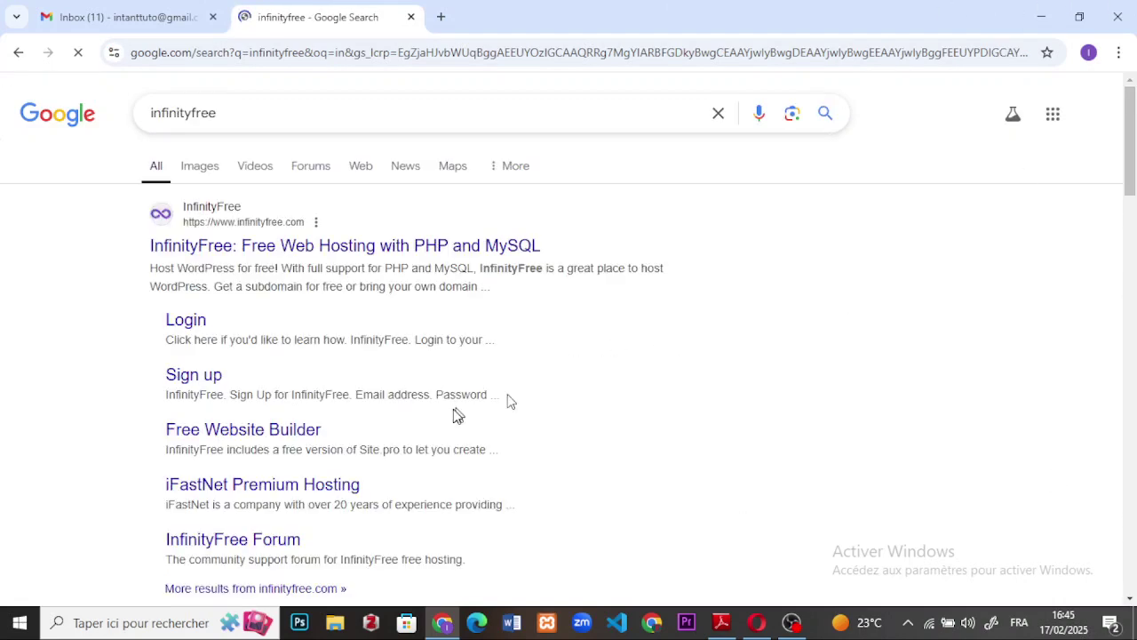
scroll(455, 414, "down", 2)
scroll(455, 414, "down", 3)
scroll(455, 414, "up", 5)
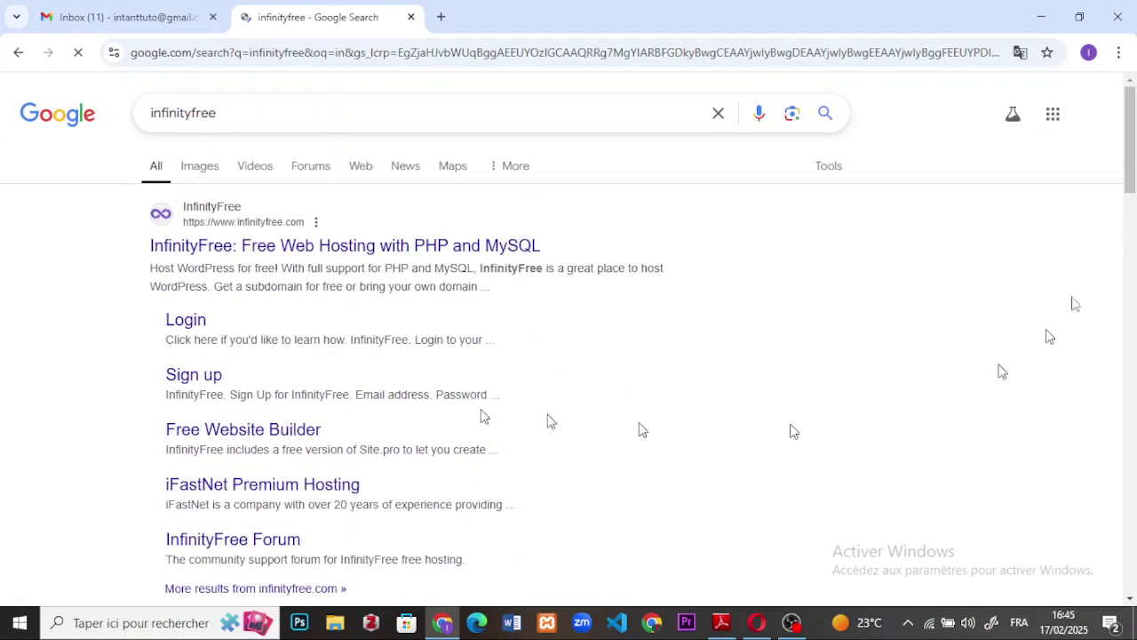
left_click(317, 255)
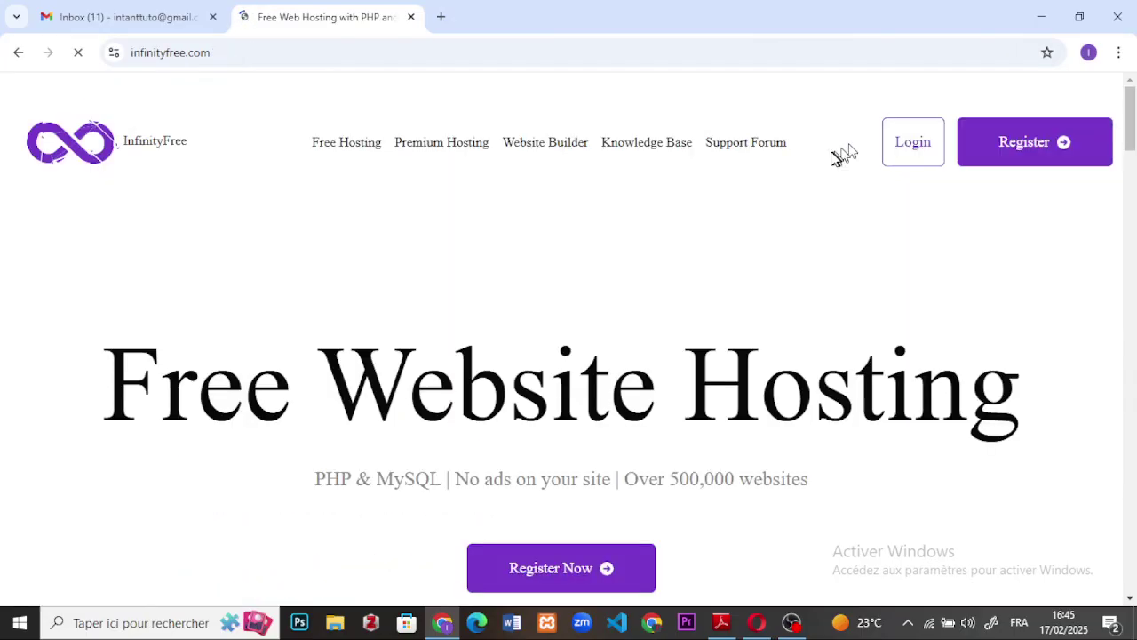
Step: Examine the free hosting benefits, WordPress support and hosting features on the InfinityFree home page
scroll(680, 288, "down", 8)
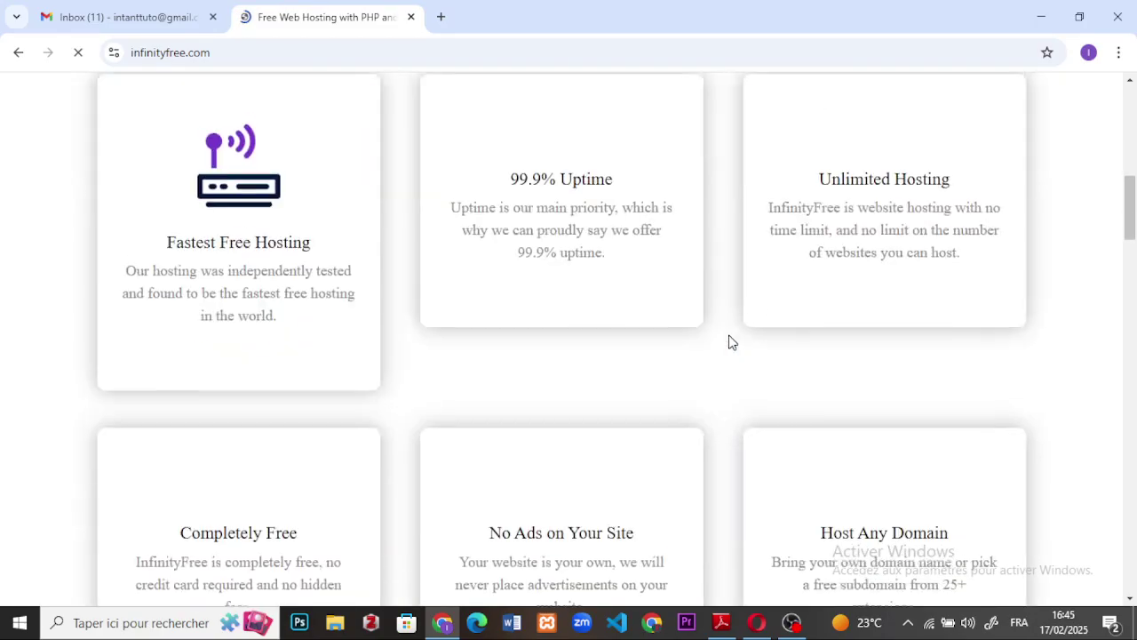
scroll(731, 336, "up", 3)
scroll(731, 335, "down", 6)
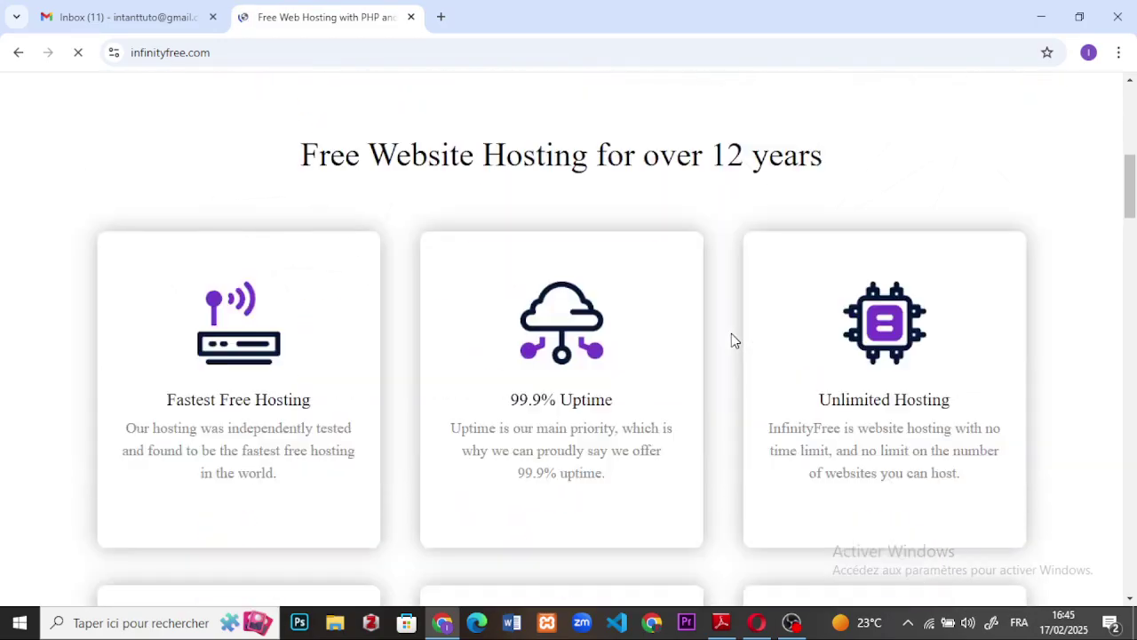
scroll(731, 342, "down", 4)
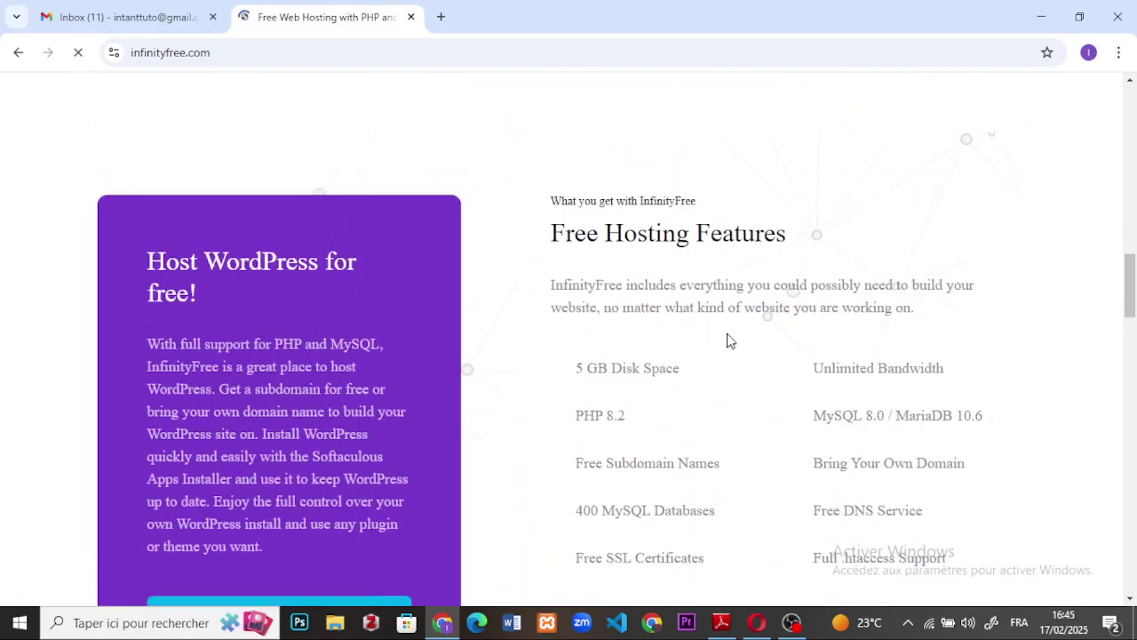
scroll(731, 340, "up", 7)
scroll(729, 340, "up", 8)
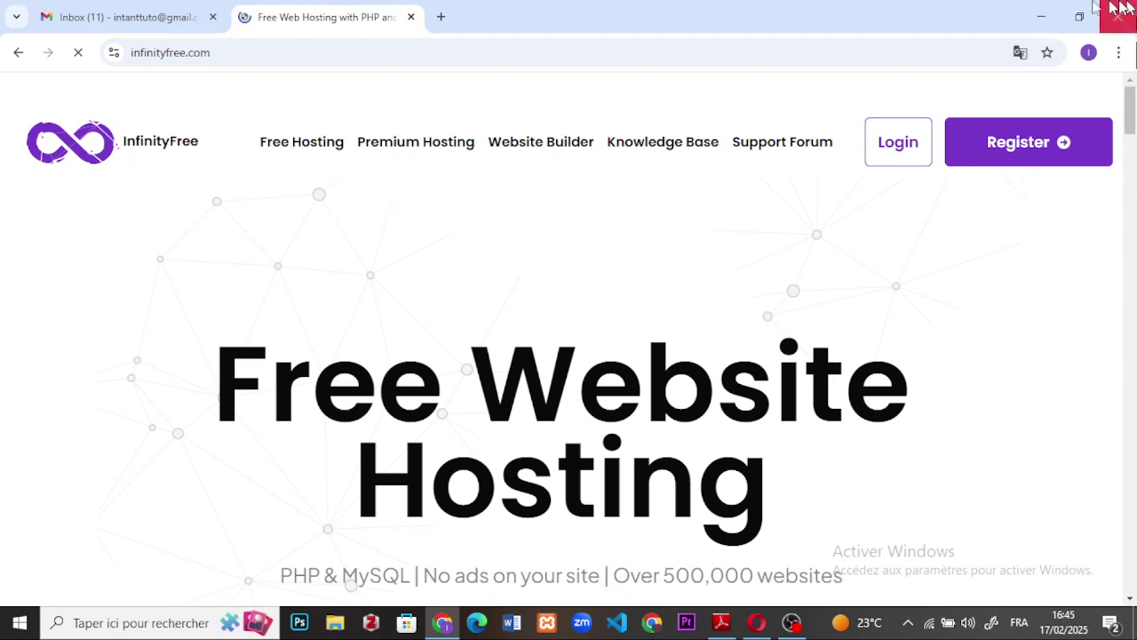
scroll(550, 231, "down", 1)
scroll(550, 231, "down", 3)
scroll(574, 299, "up", 3)
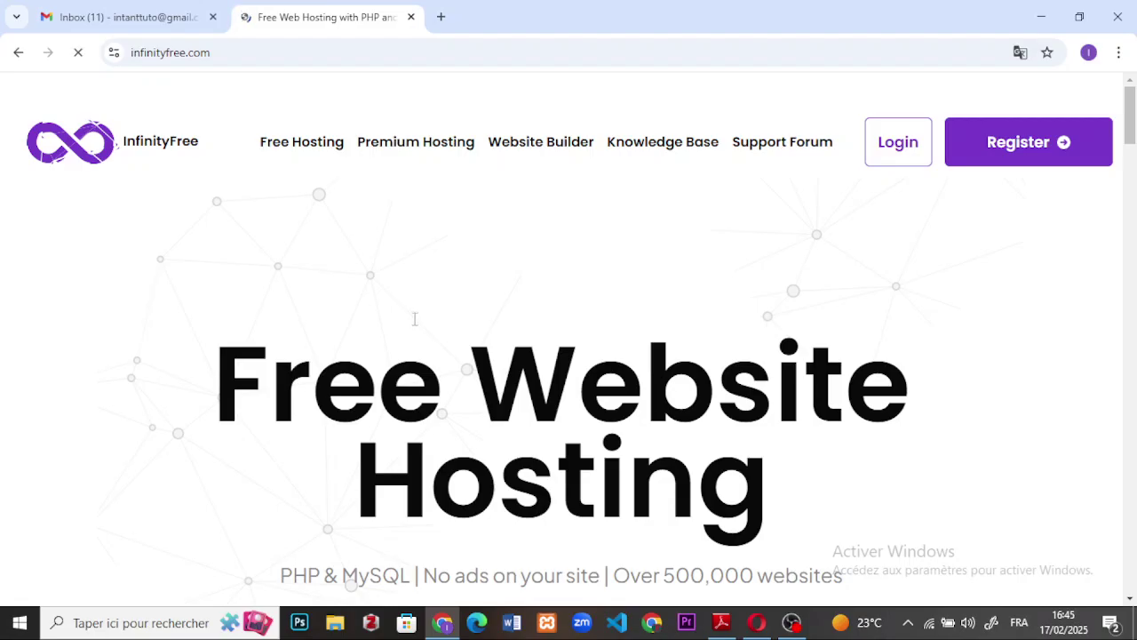
Step: Open the InfinityFree registration form and look over its sign-up fields
left_click(1025, 157)
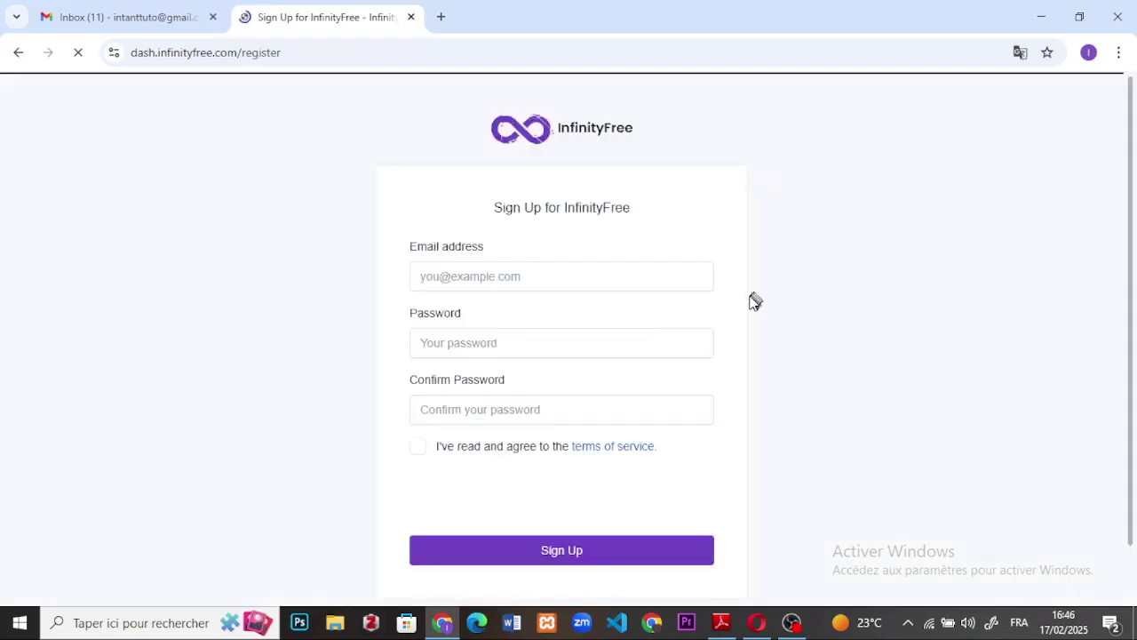
scroll(828, 356, "down", 1)
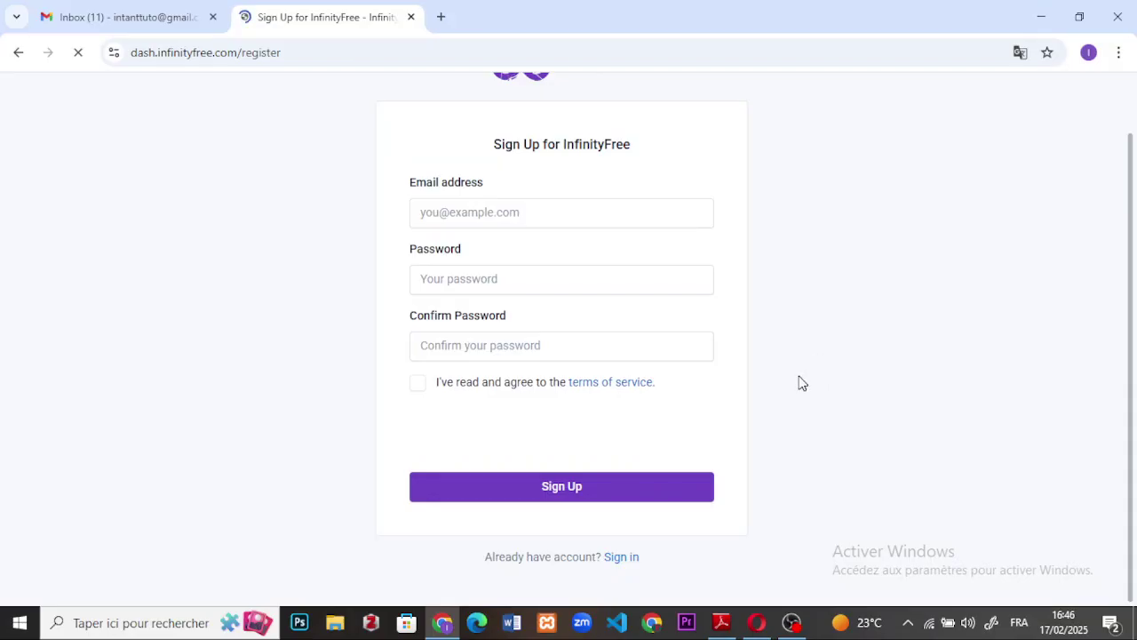
scroll(800, 382, "up", 1)
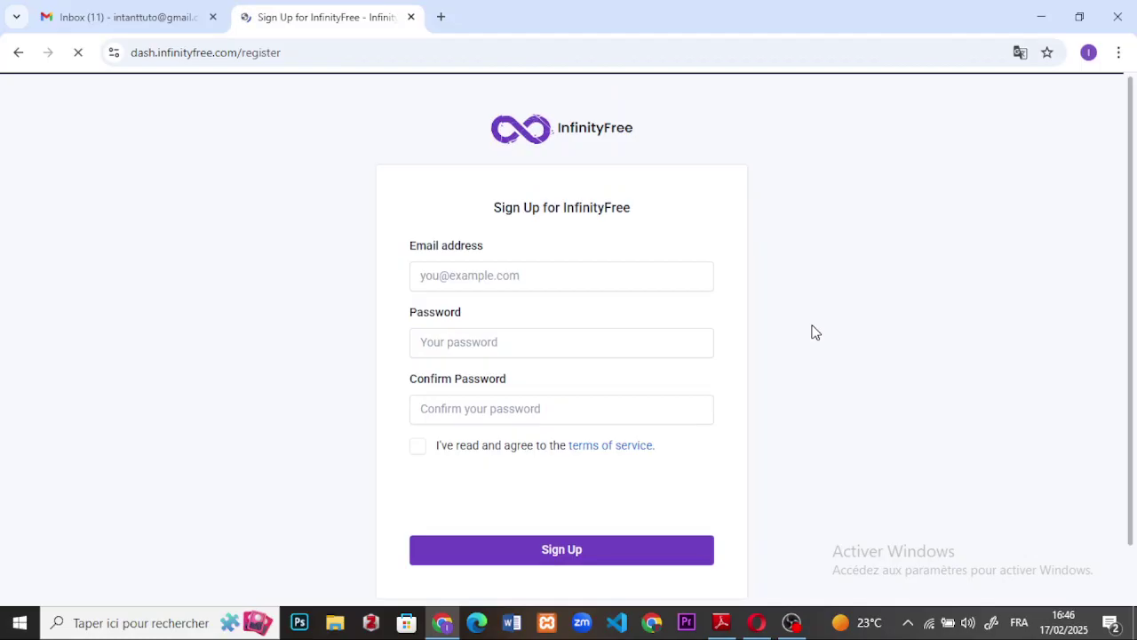
scroll(815, 332, "down", 1)
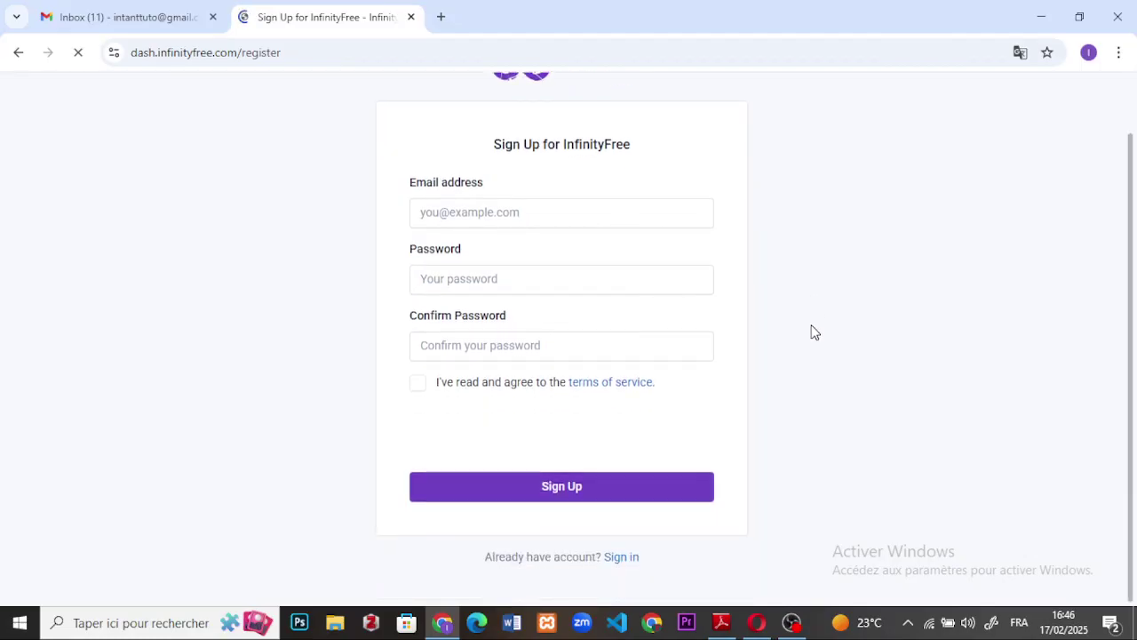
scroll(810, 333, "up", 1)
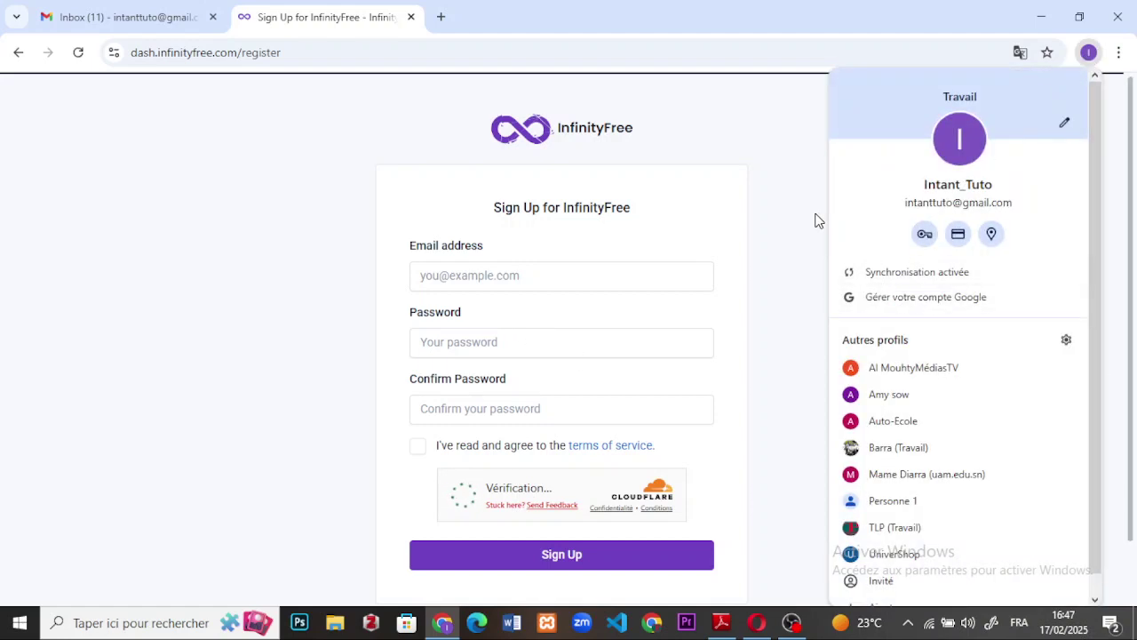
Step: Close the browser profile details and start entering the account's email address in the sign-up form
left_click(637, 130)
left_click(516, 274)
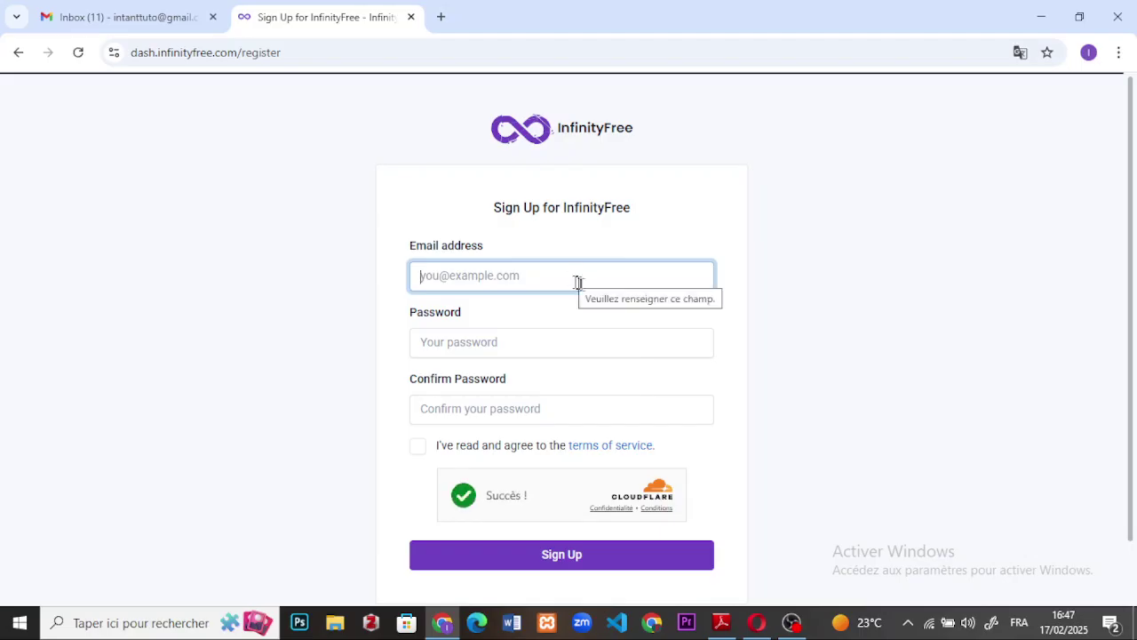
type("i")
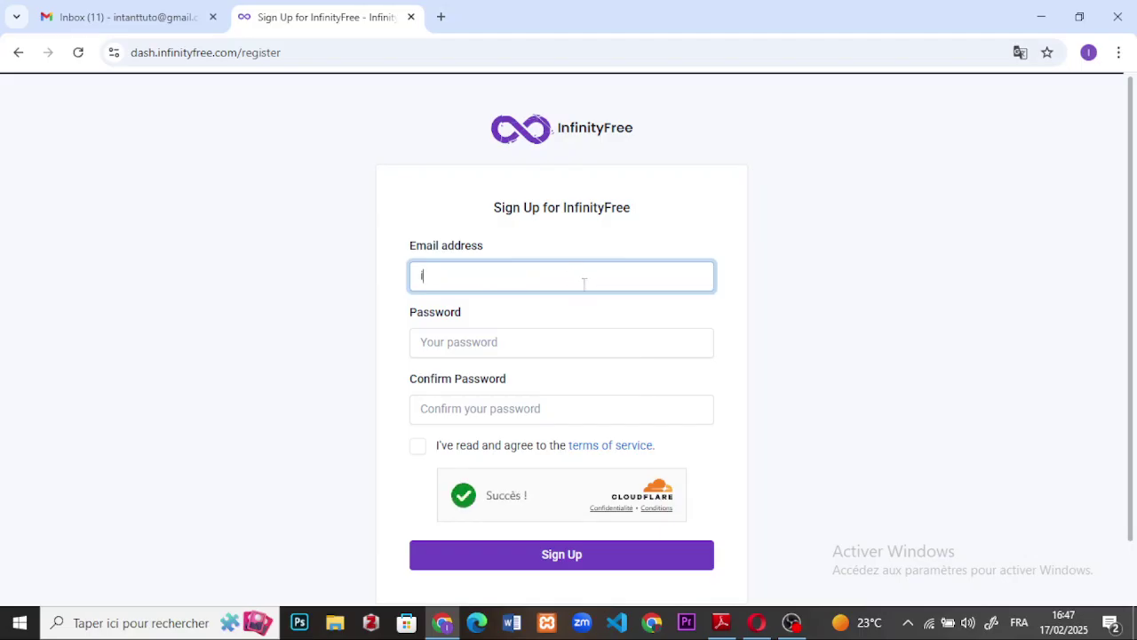
type("n")
Step: Find and launch the Windows on-screen keyboard, Clavier visuel, and return to the sign-up form
left_click(186, 623)
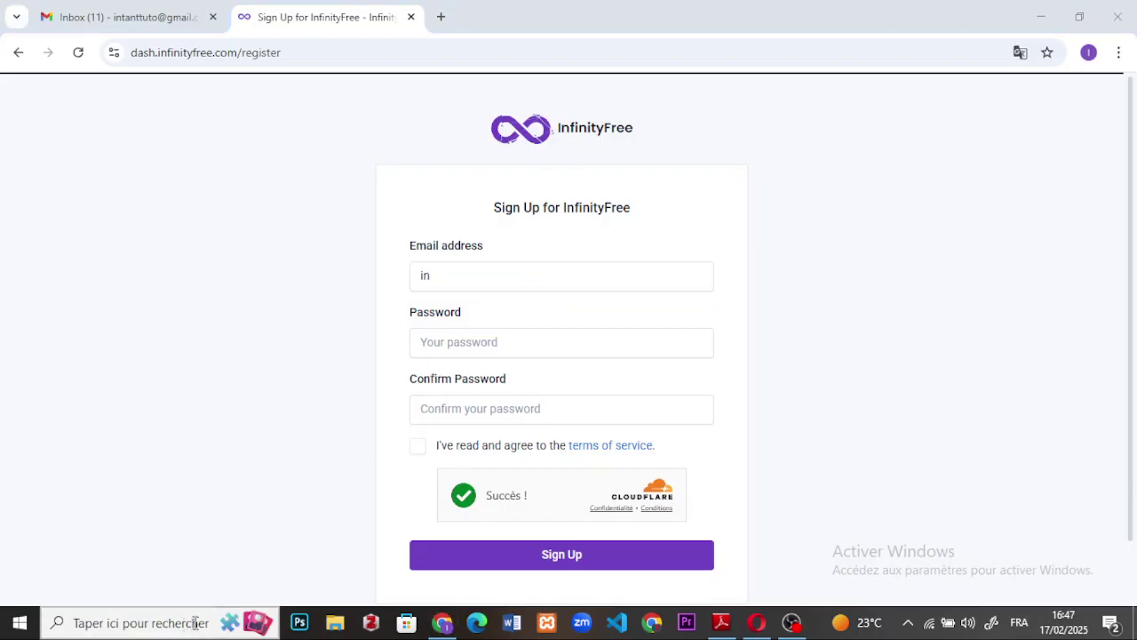
type("cl")
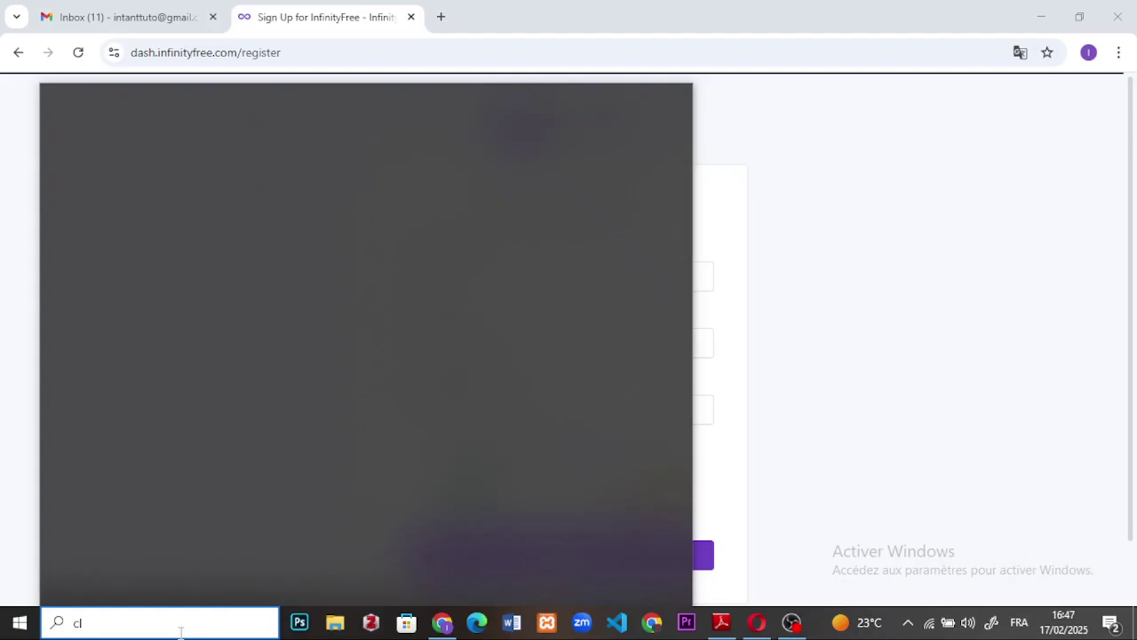
type("a")
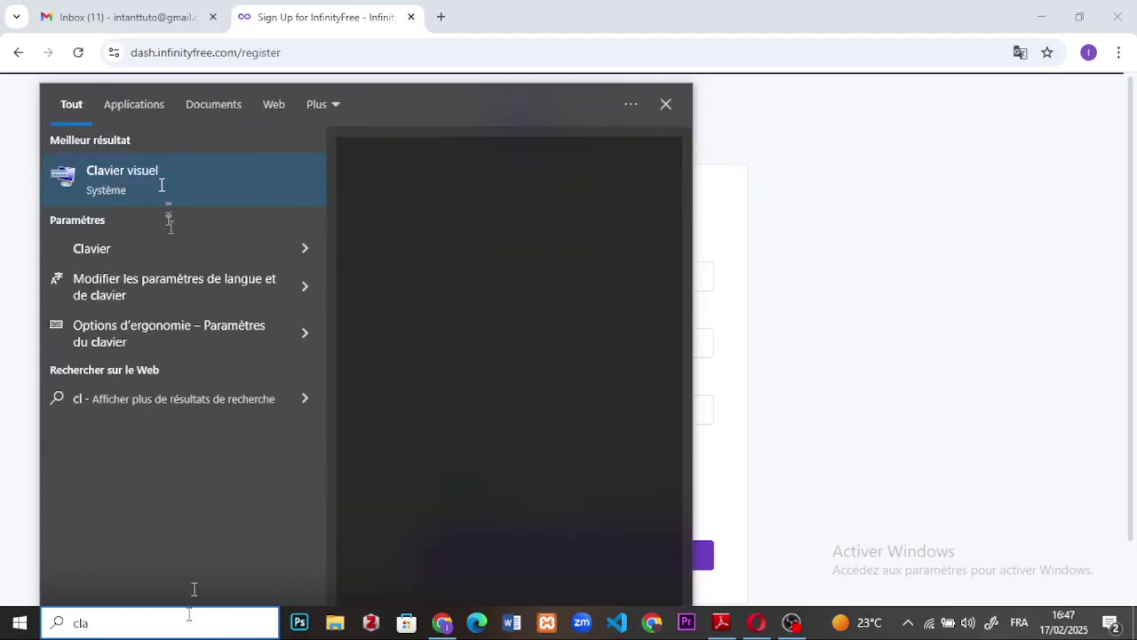
left_click(115, 190)
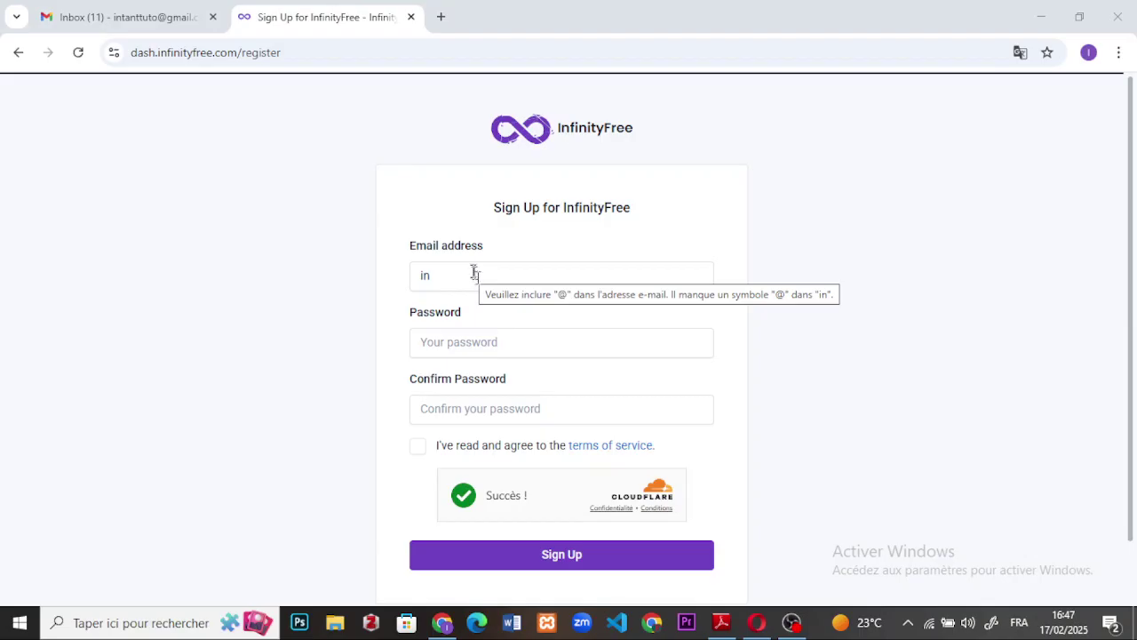
left_click(169, 624)
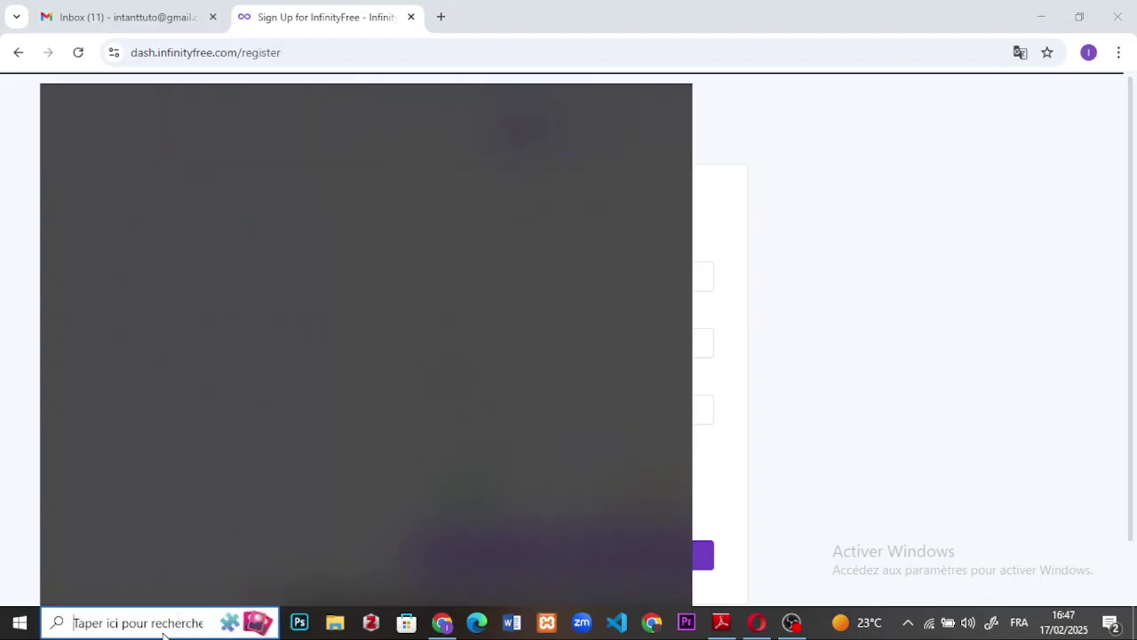
type("c")
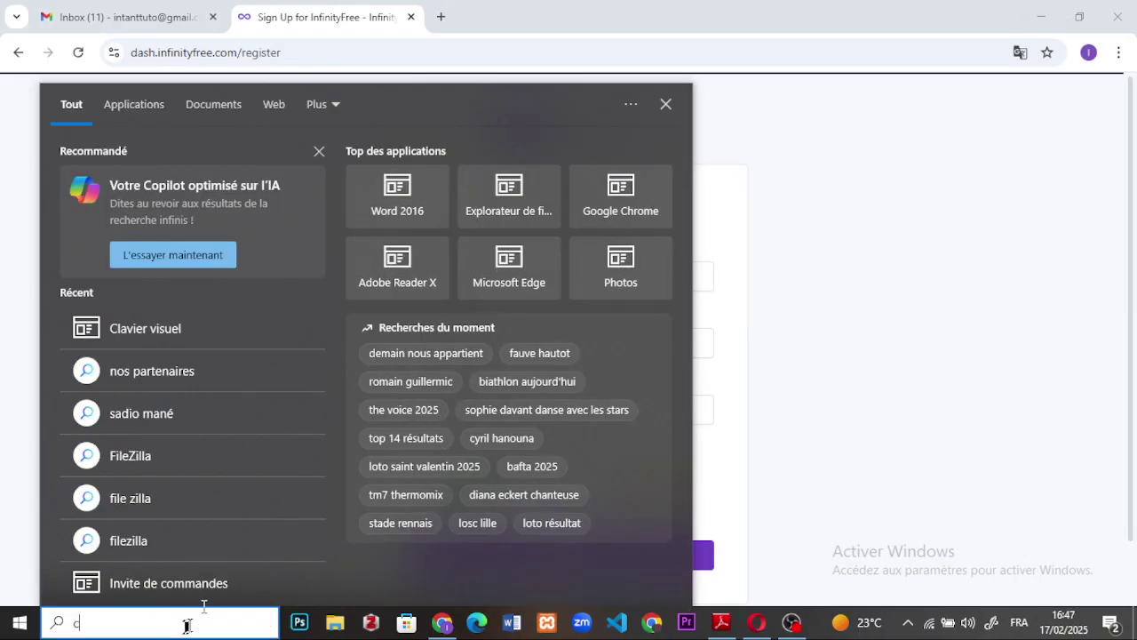
type("l")
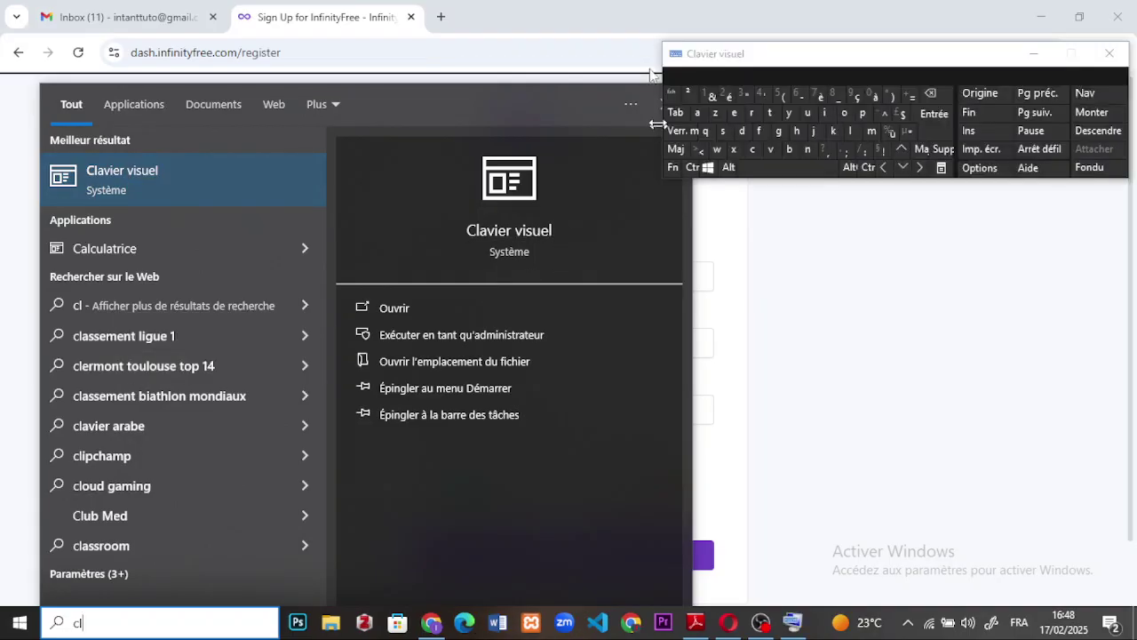
key("Escape")
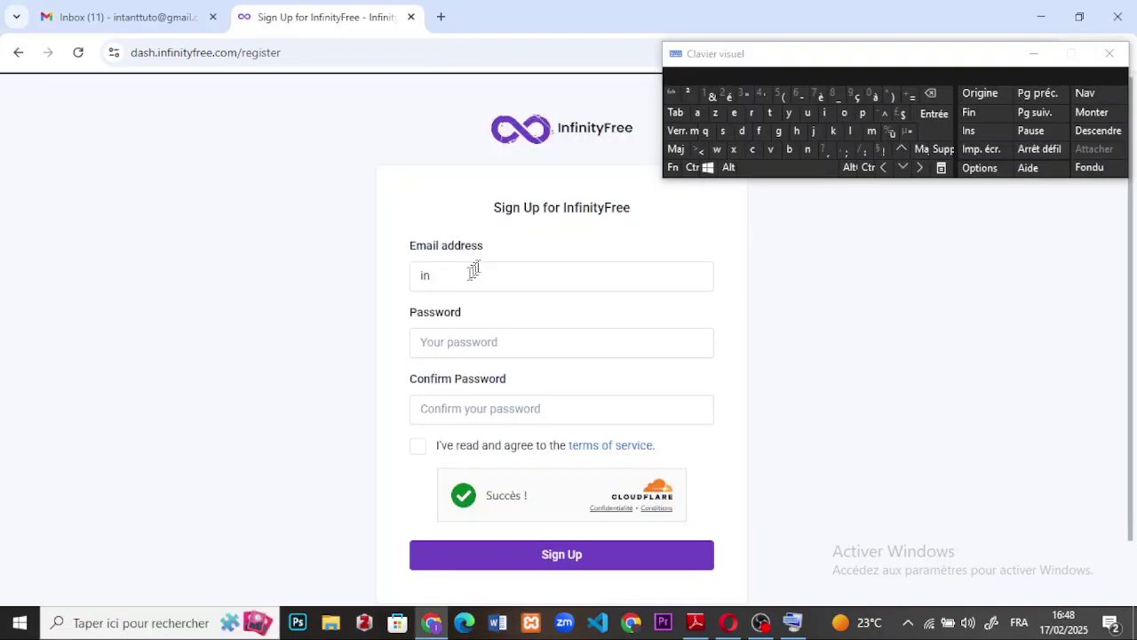
Step: Complete the account's email address in the sign-up form using the on-screen keyboard, correcting the mistyped letter
left_click(470, 273)
left_click(769, 112)
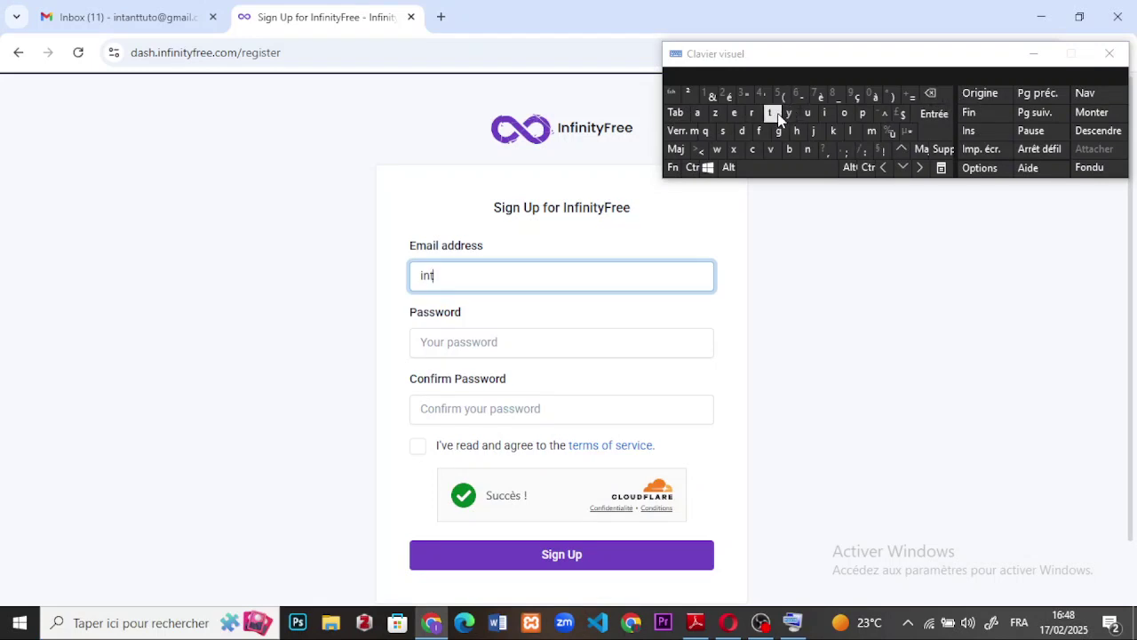
left_click(697, 113)
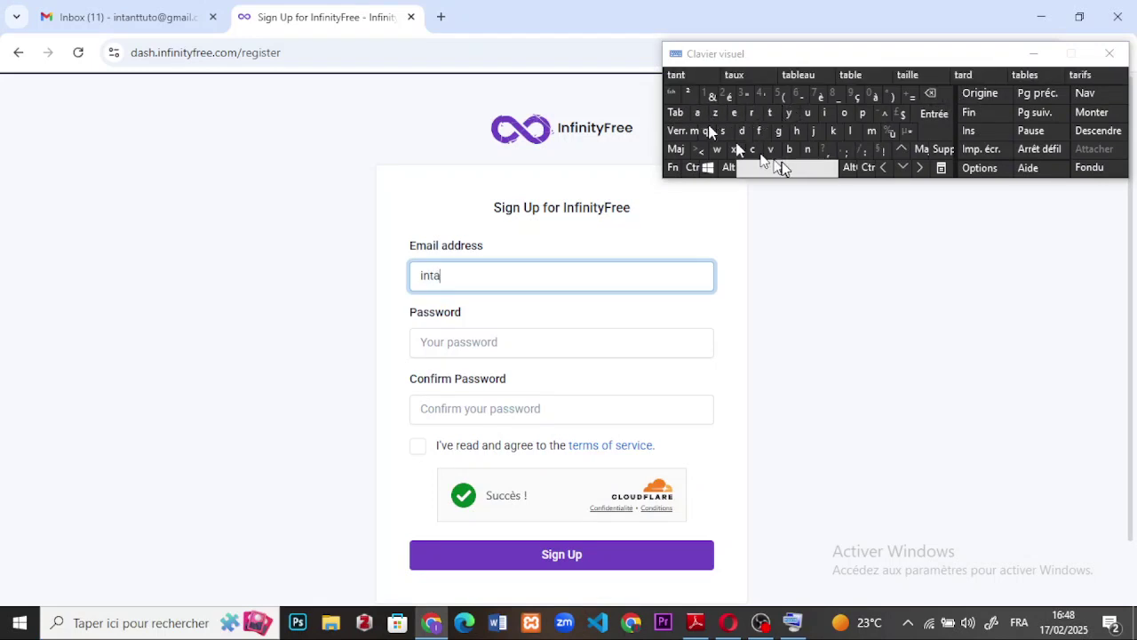
left_click(805, 151)
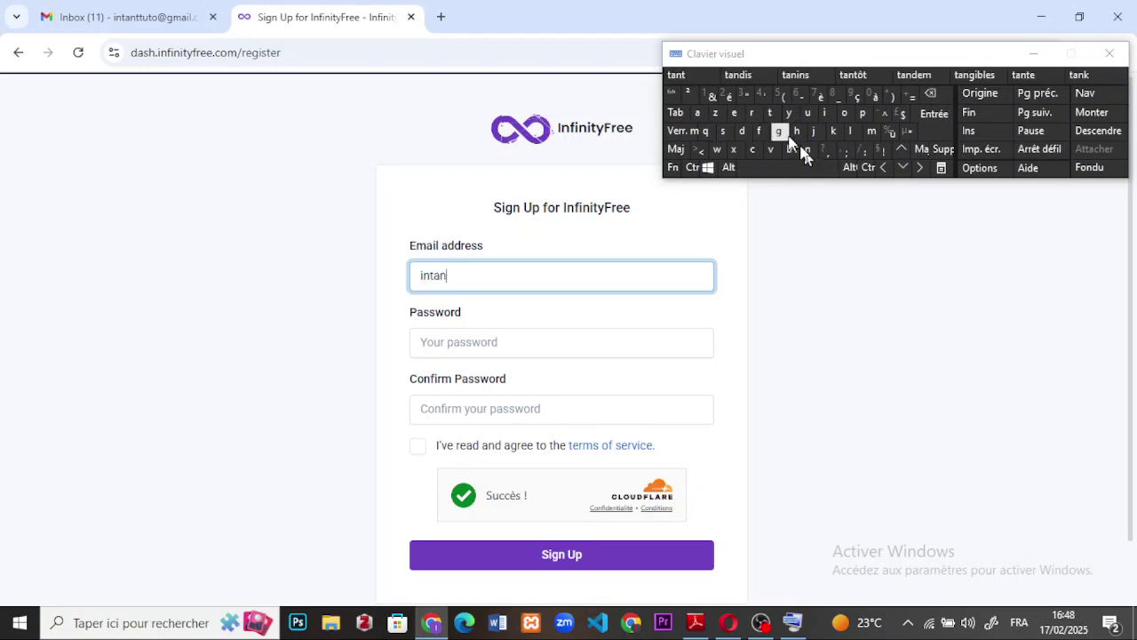
left_click(778, 130)
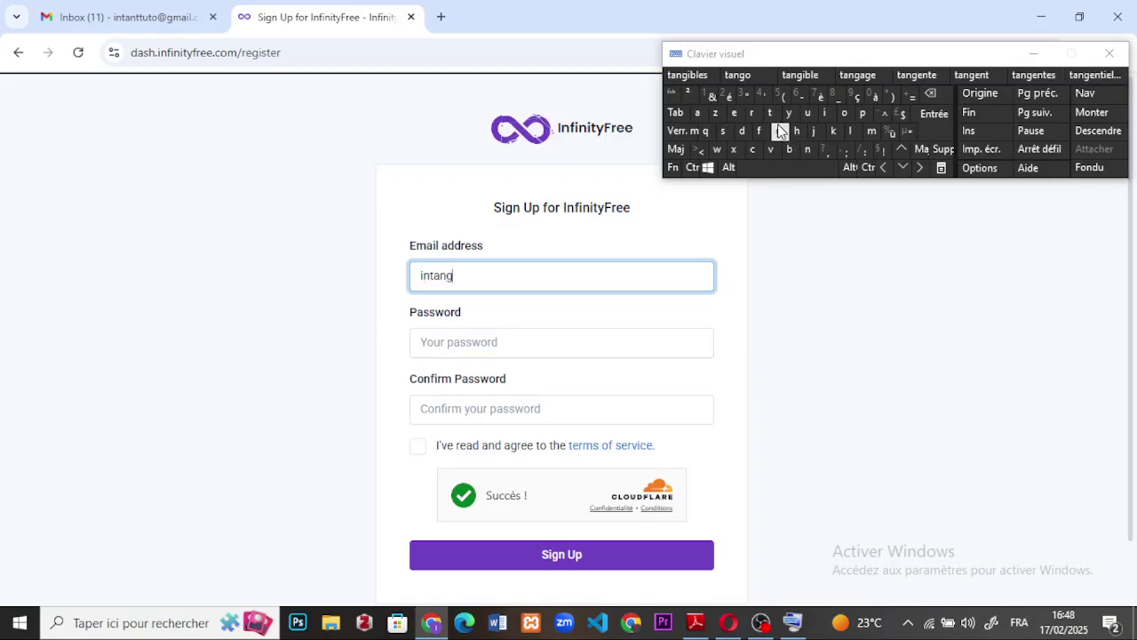
left_click(930, 92)
left_click(772, 114)
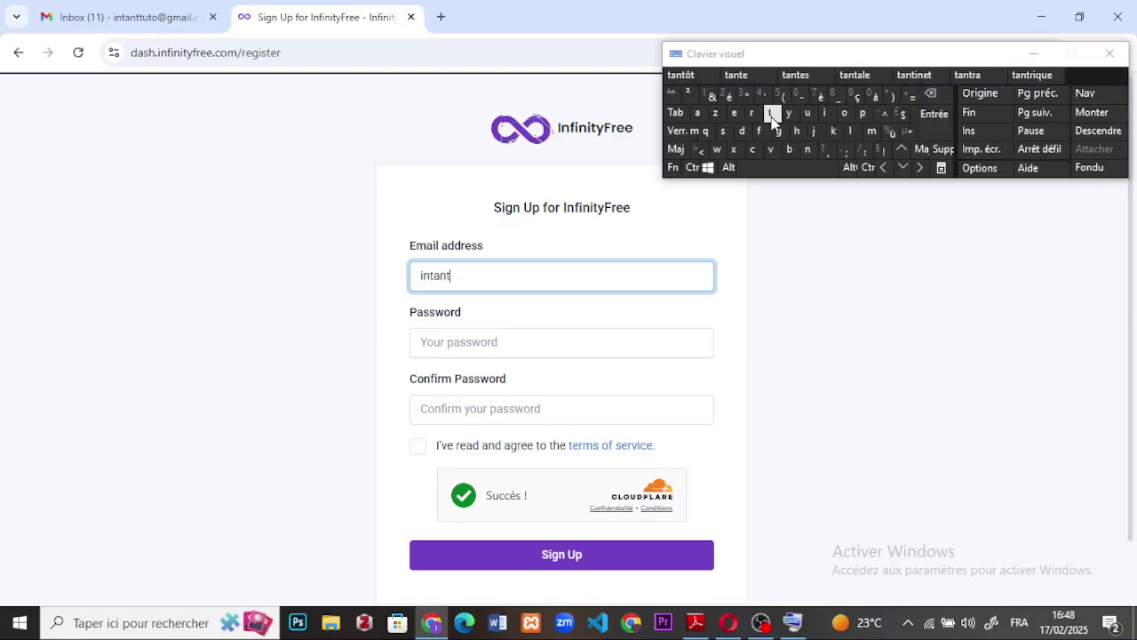
left_click(773, 115)
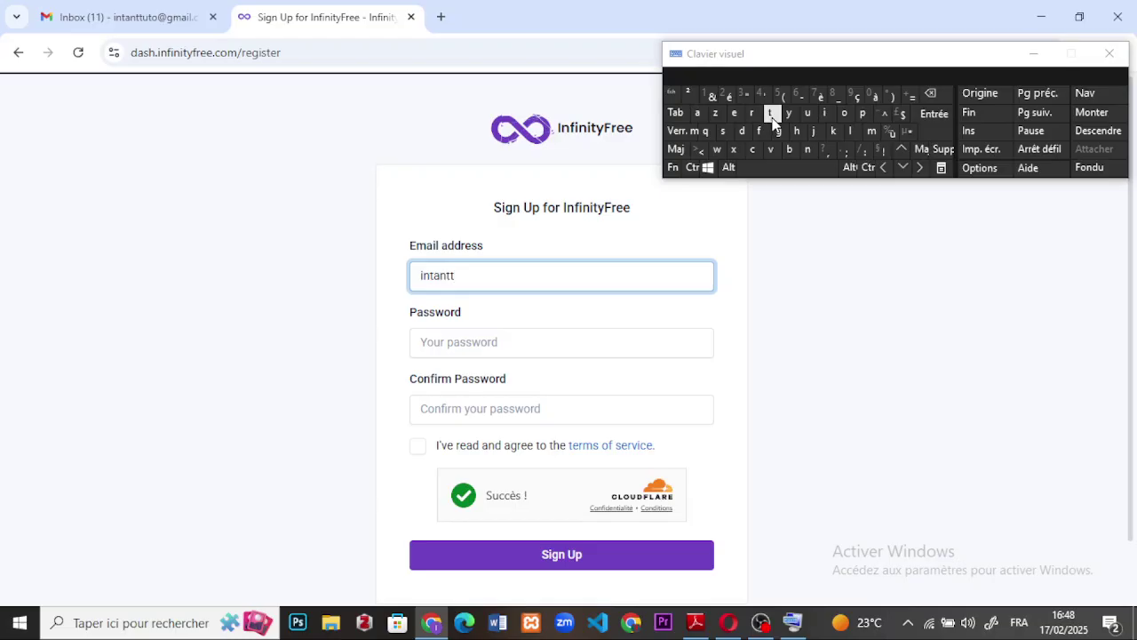
type("u")
left_click(772, 115)
type("o")
left_click(847, 167)
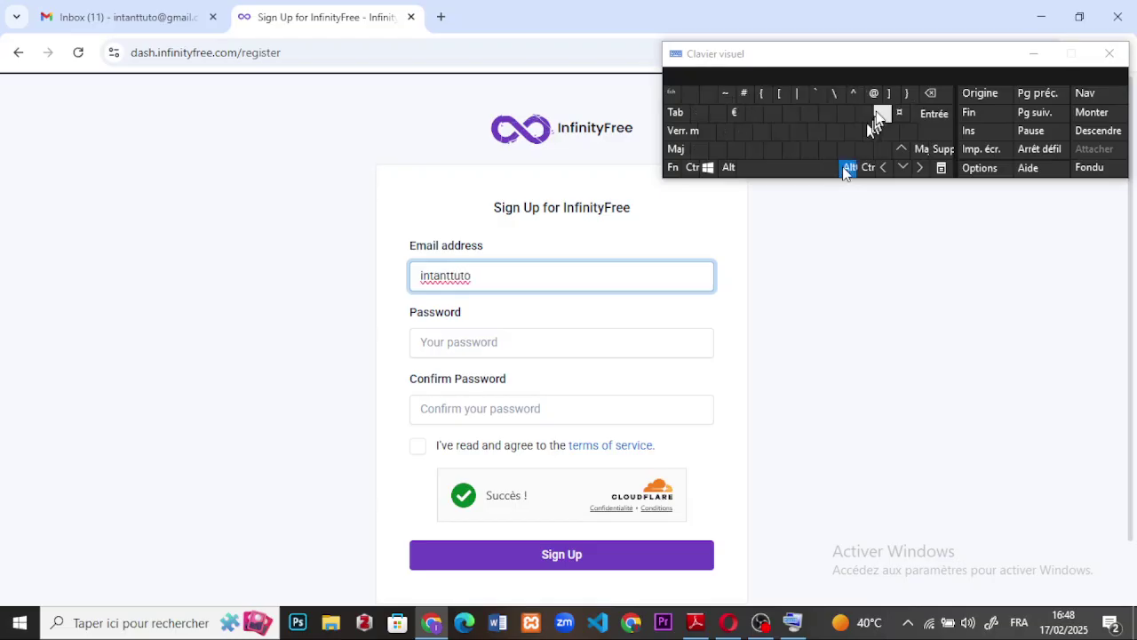
left_click(873, 98)
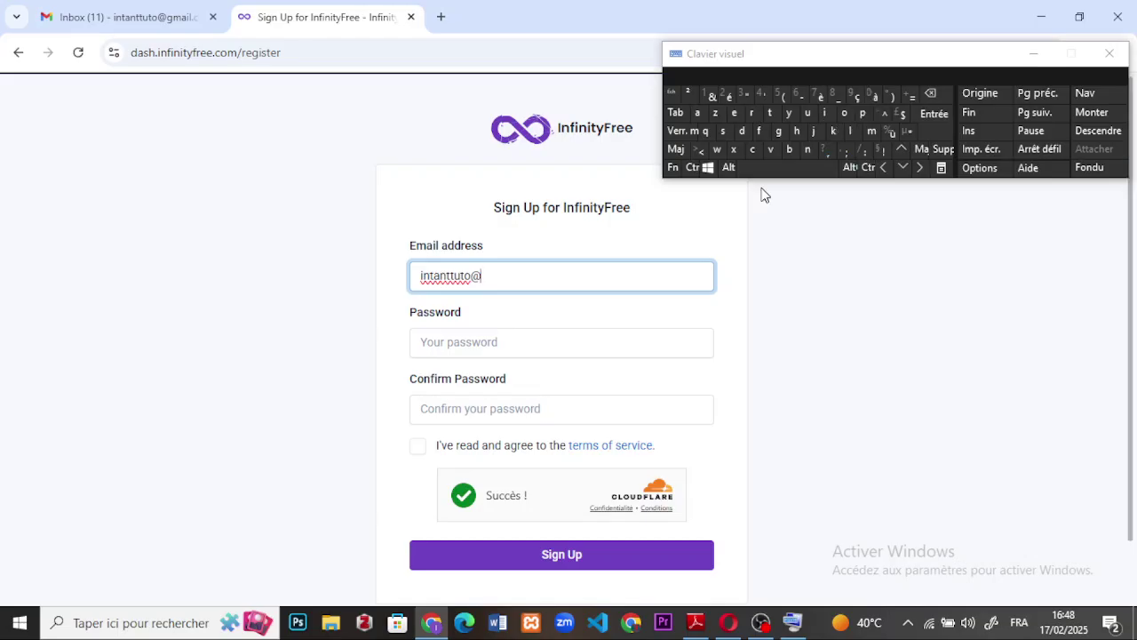
type("gmail.com")
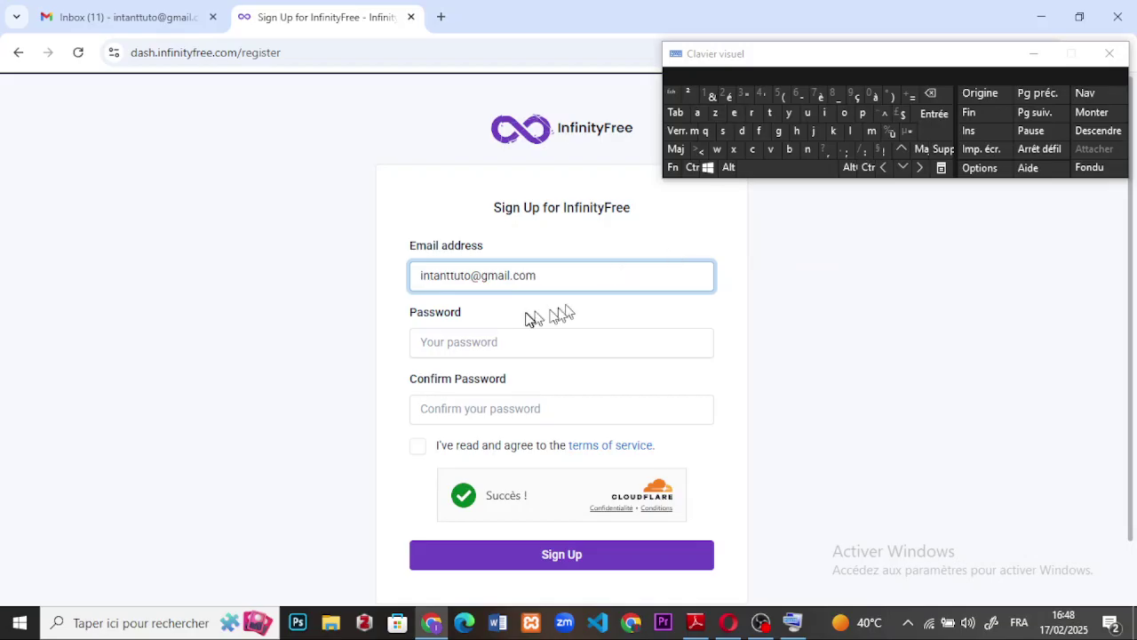
Step: Enter a self-chosen account password in the Password field with the on-screen keyboard, instead of accepting the suggested secure password
left_click(476, 343)
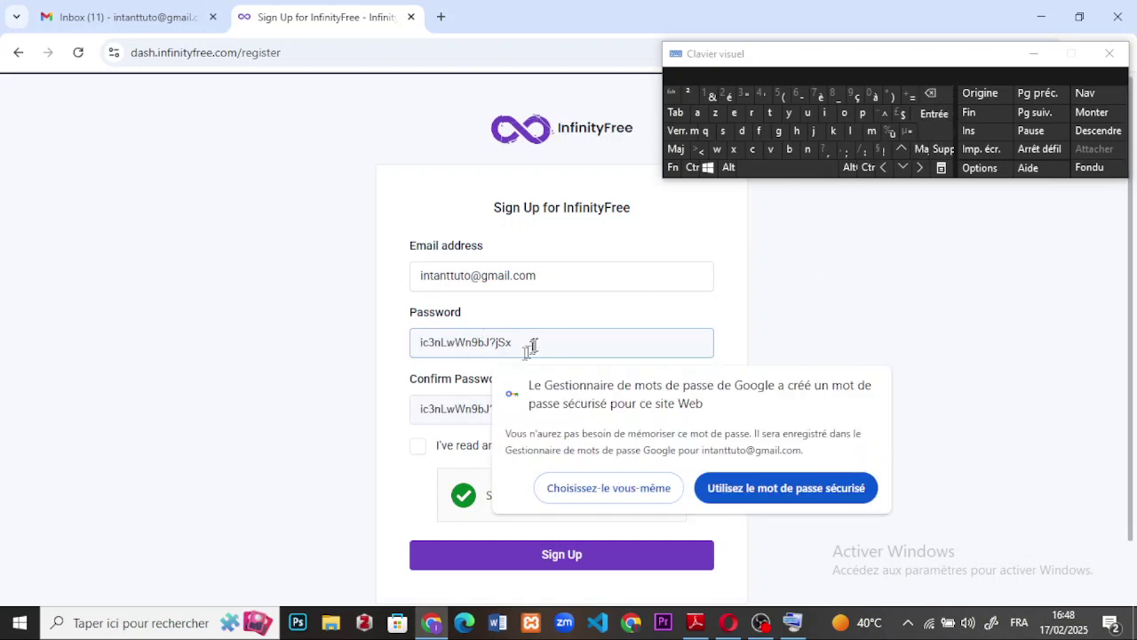
left_click(593, 315)
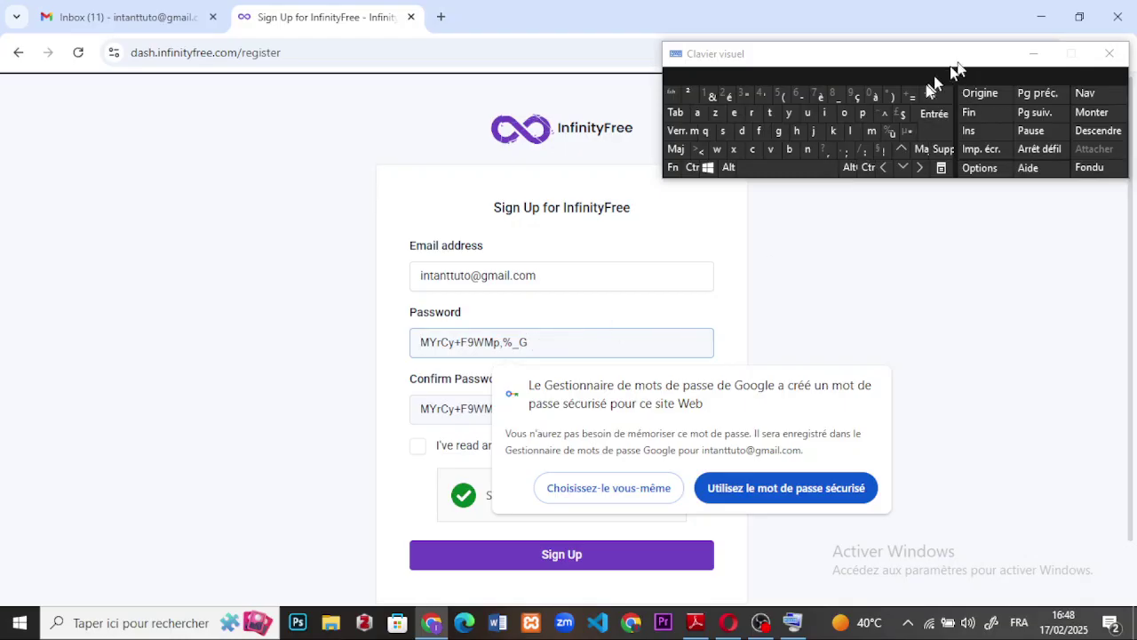
left_click(824, 164)
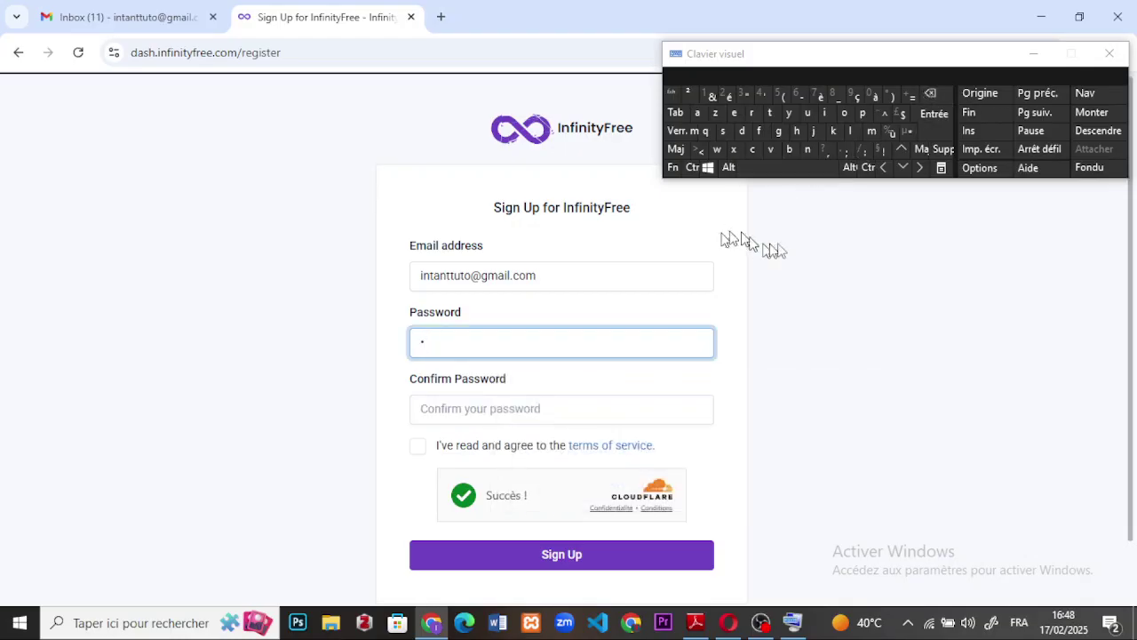
left_click(930, 93)
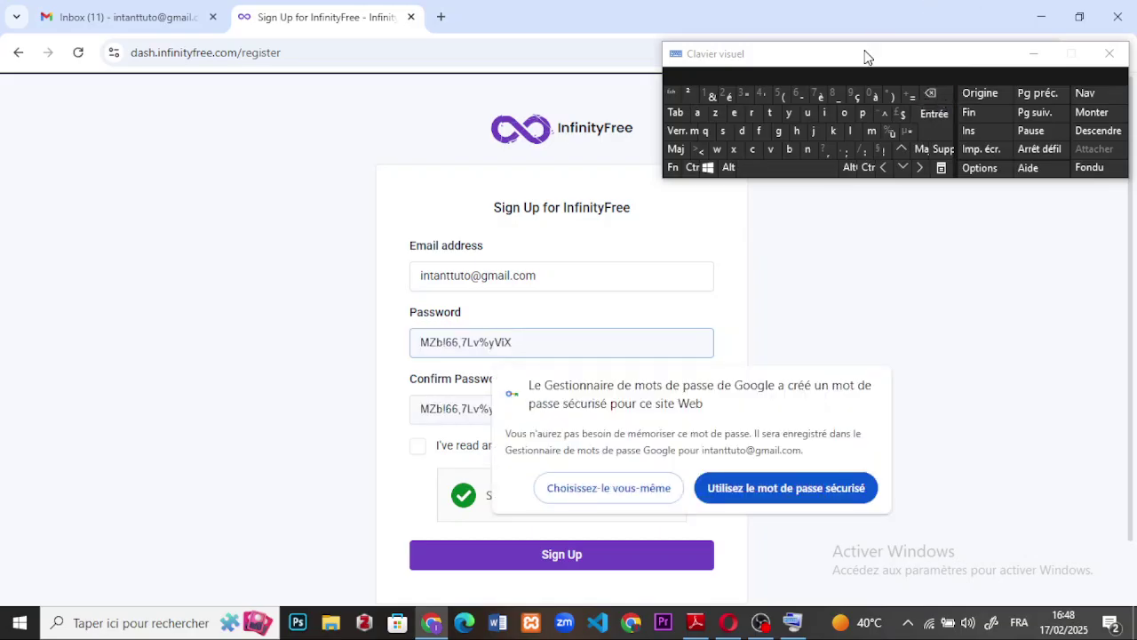
left_click(683, 131)
left_click(825, 112)
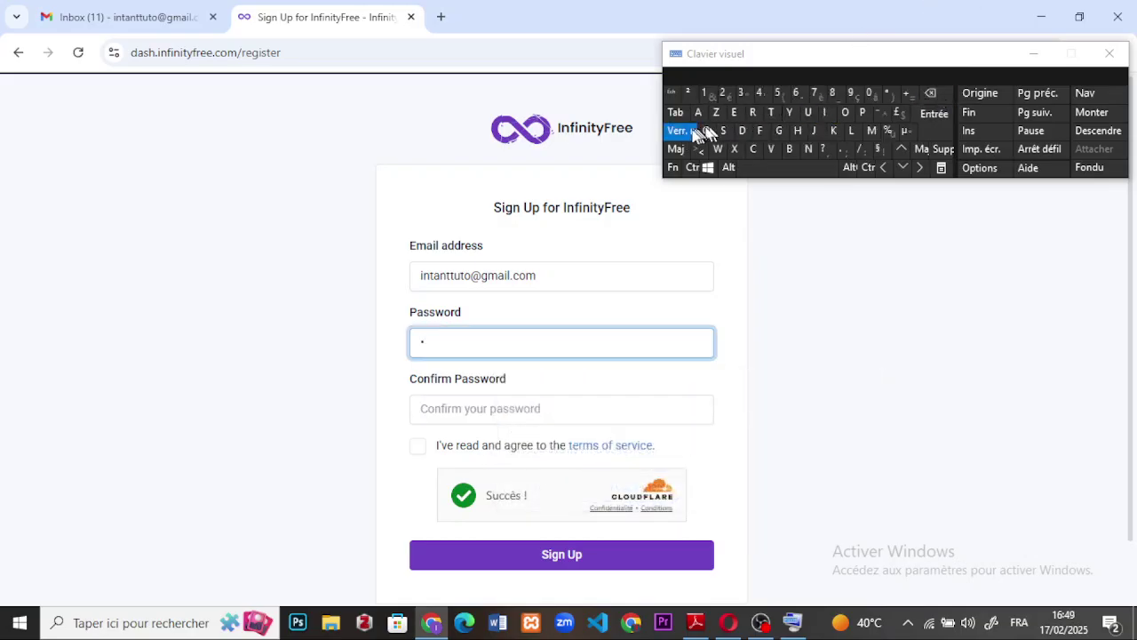
left_click(698, 133)
left_click(805, 149)
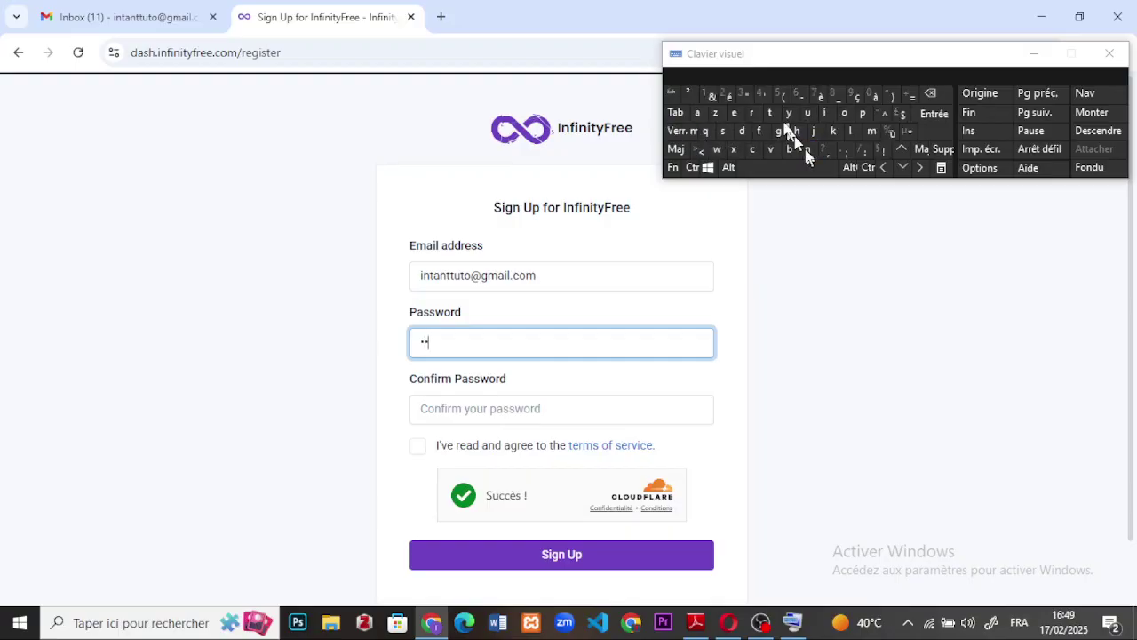
left_click(769, 115)
left_click(698, 116)
left_click(807, 153)
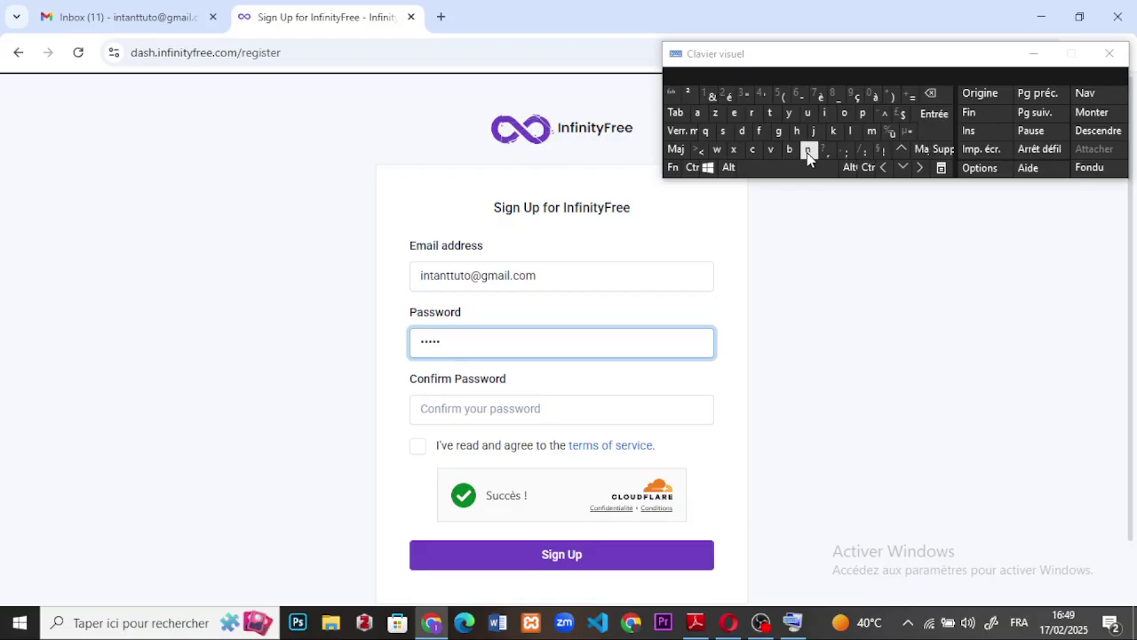